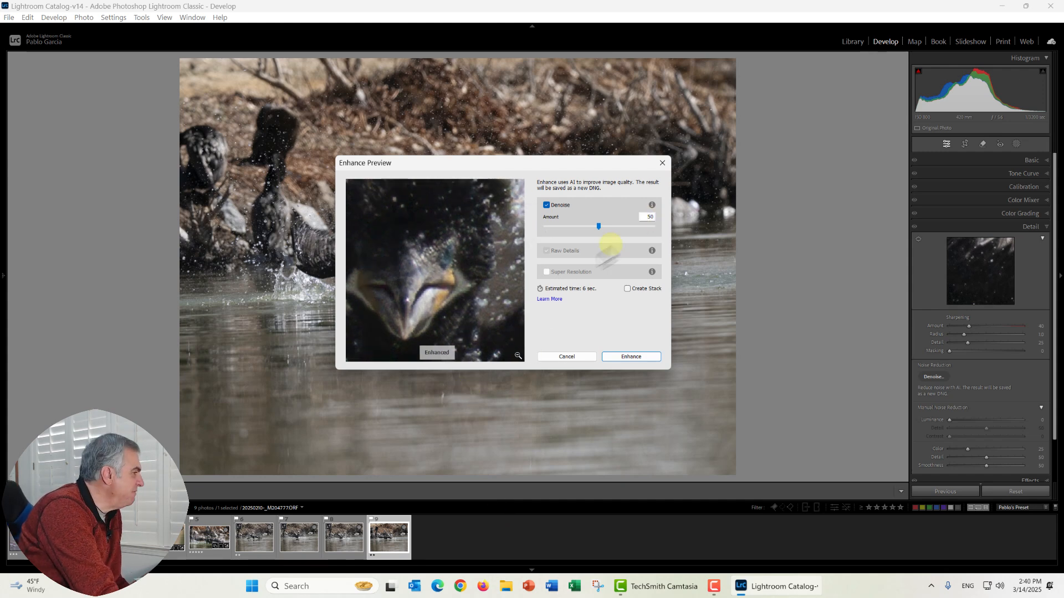
Step: Compare the Denoise preview with the original at amount 50, then enhance the photo into a new DNG
left_click(436, 273)
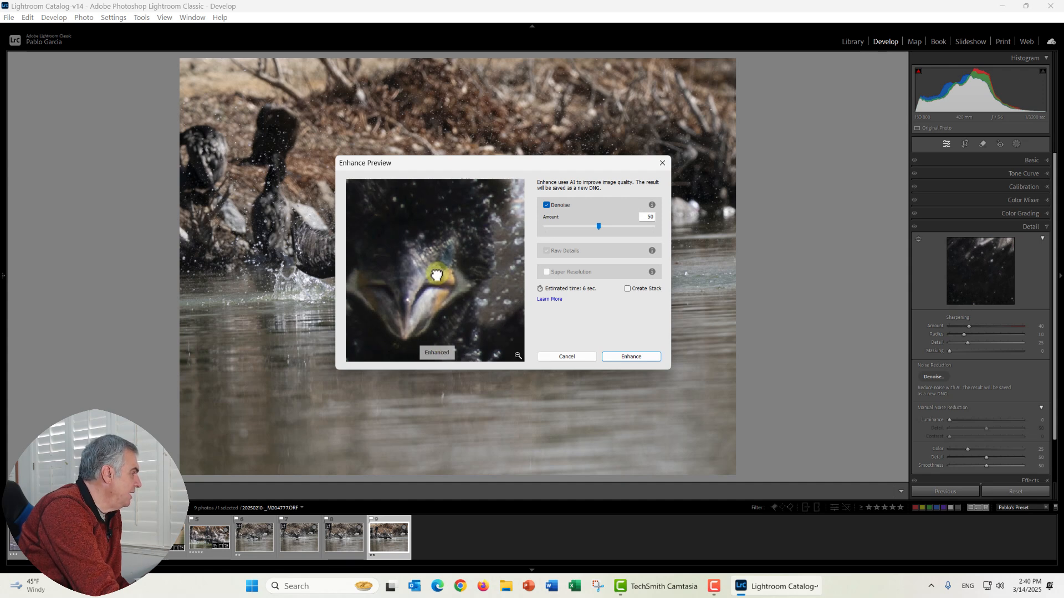
left_click(436, 274)
left_click(436, 273)
left_click(436, 273)
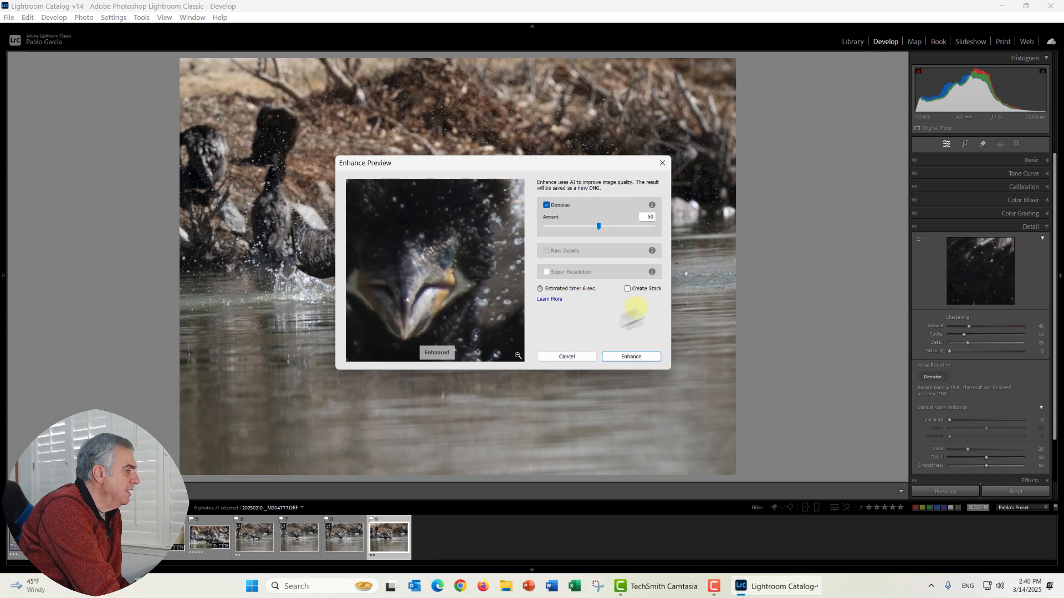
left_click(630, 357)
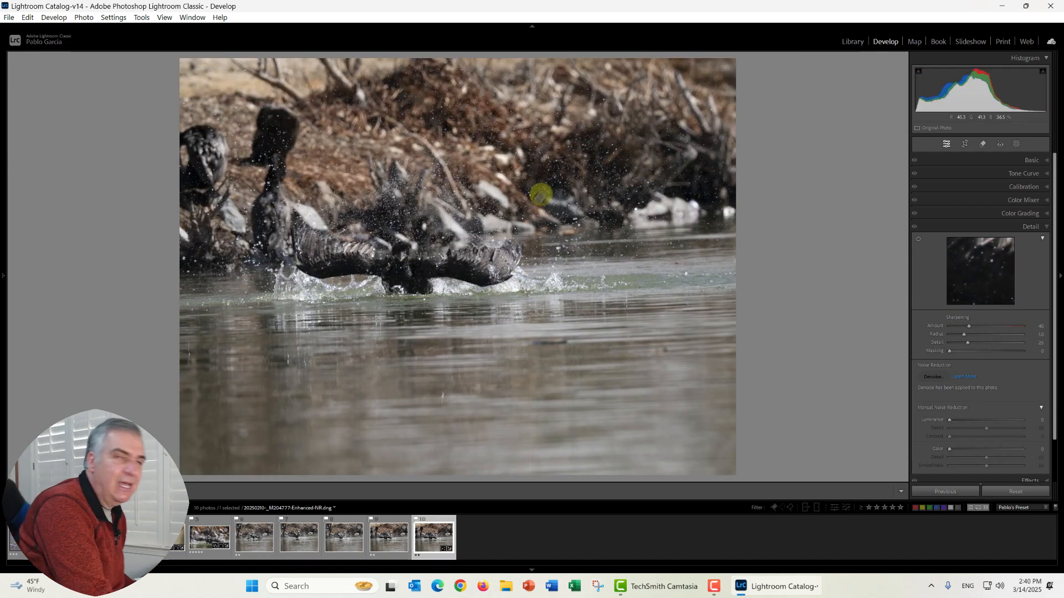
Step: Examine the splashing bird up close, comparing the denoised DNG with the original ORF photo
left_click(407, 269)
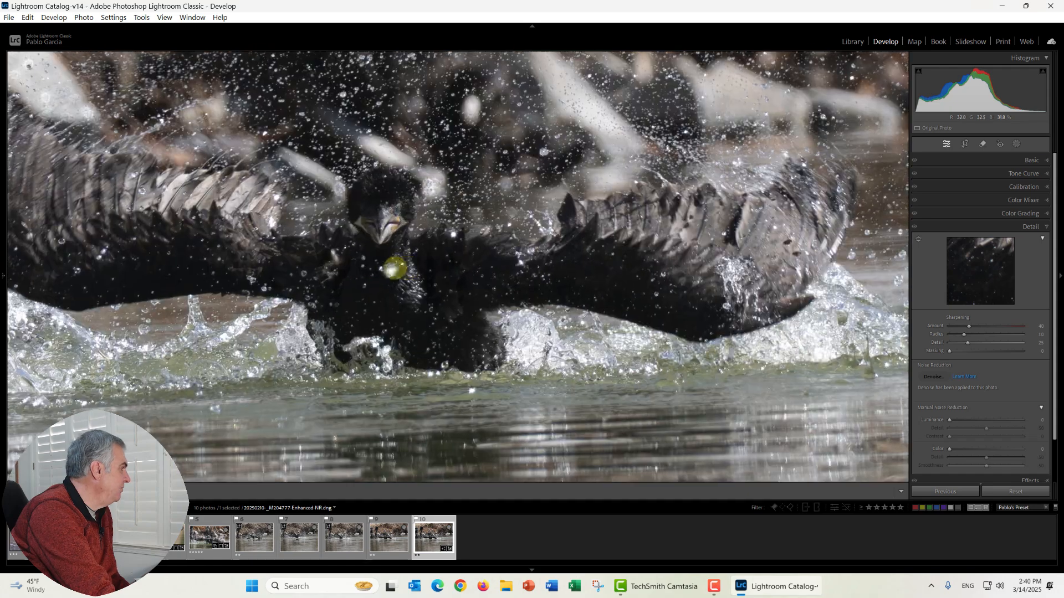
left_click_drag(394, 268, 465, 282)
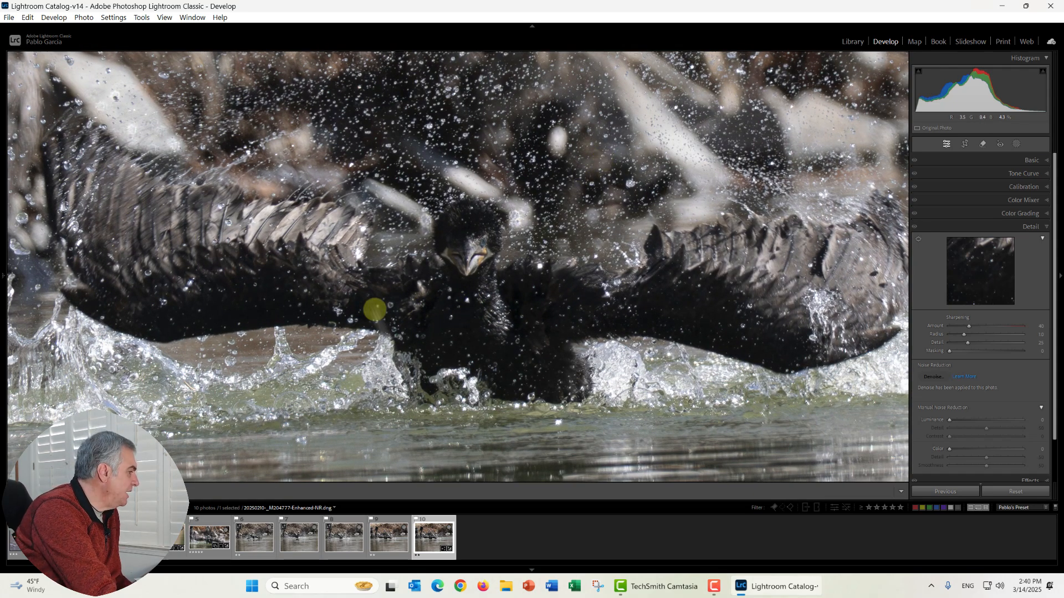
left_click(396, 521)
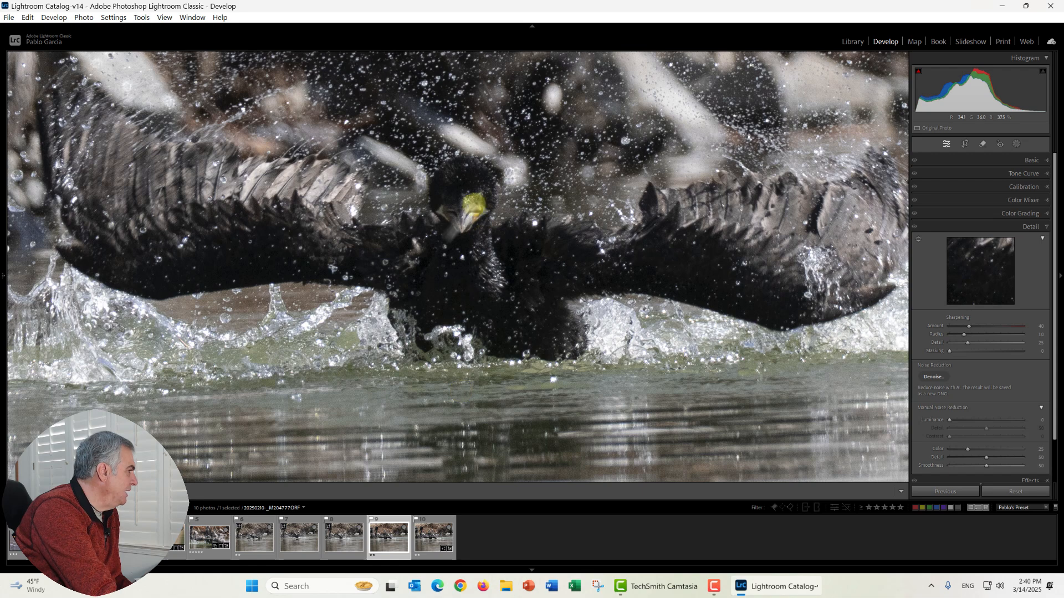
left_click(435, 524)
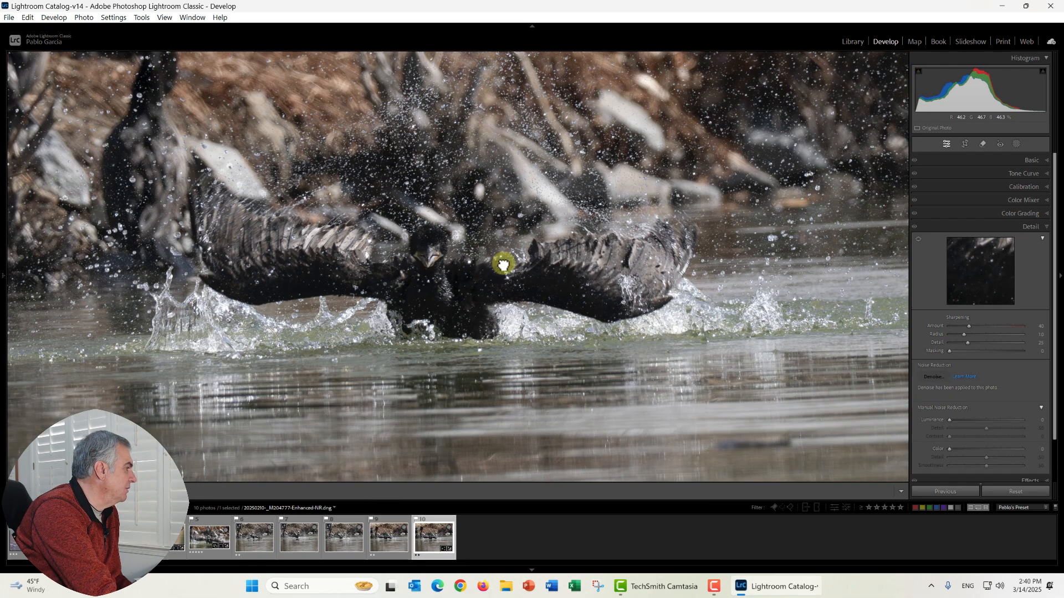
left_click(503, 264)
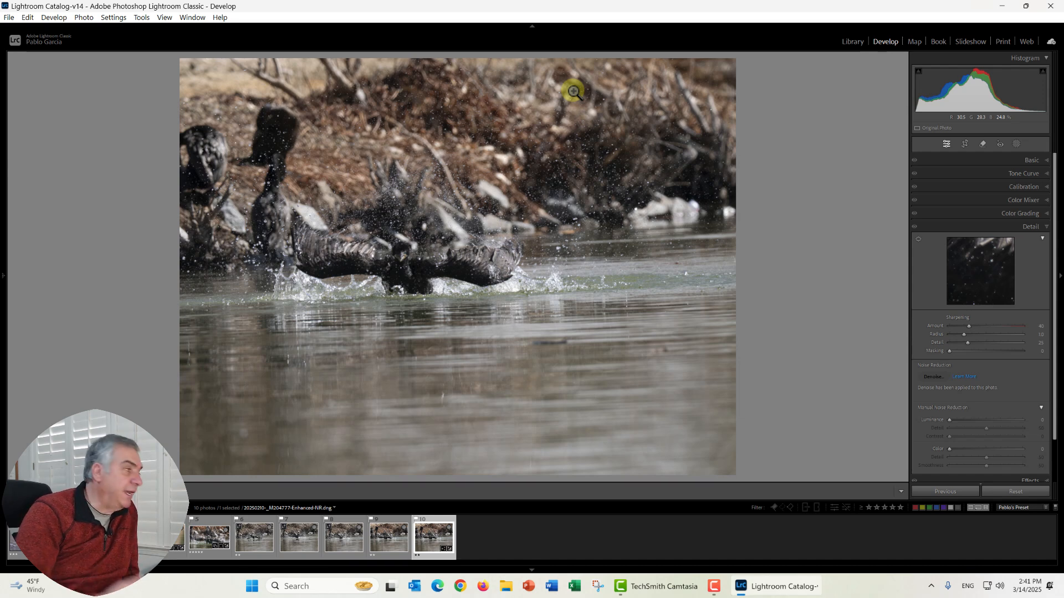
Step: Set the crop aspect ratio to 16 x 9 and tighten the frame around the bird with spread wings
left_click(965, 144)
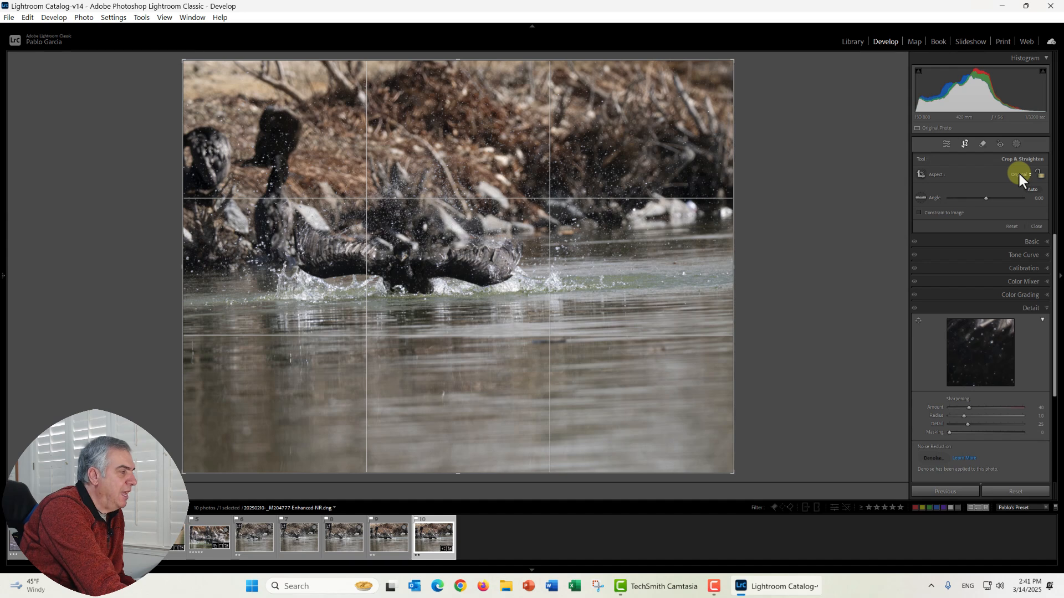
left_click(1018, 173)
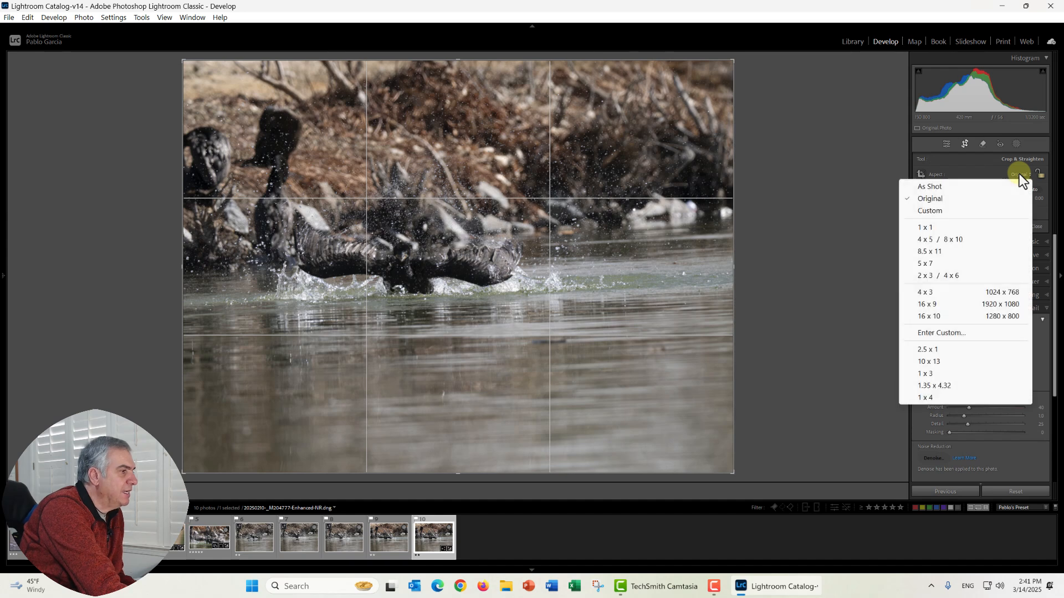
left_click(932, 304)
left_click_drag(728, 417, 622, 359)
left_click_drag(567, 308, 485, 261)
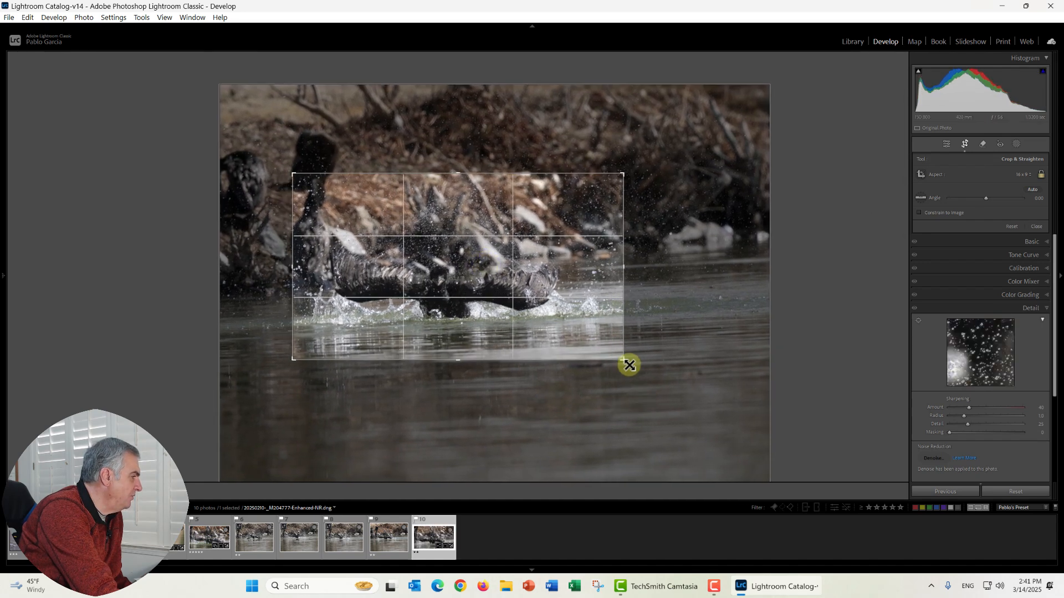
left_click_drag(622, 358, 607, 350)
left_click_drag(569, 300, 560, 285)
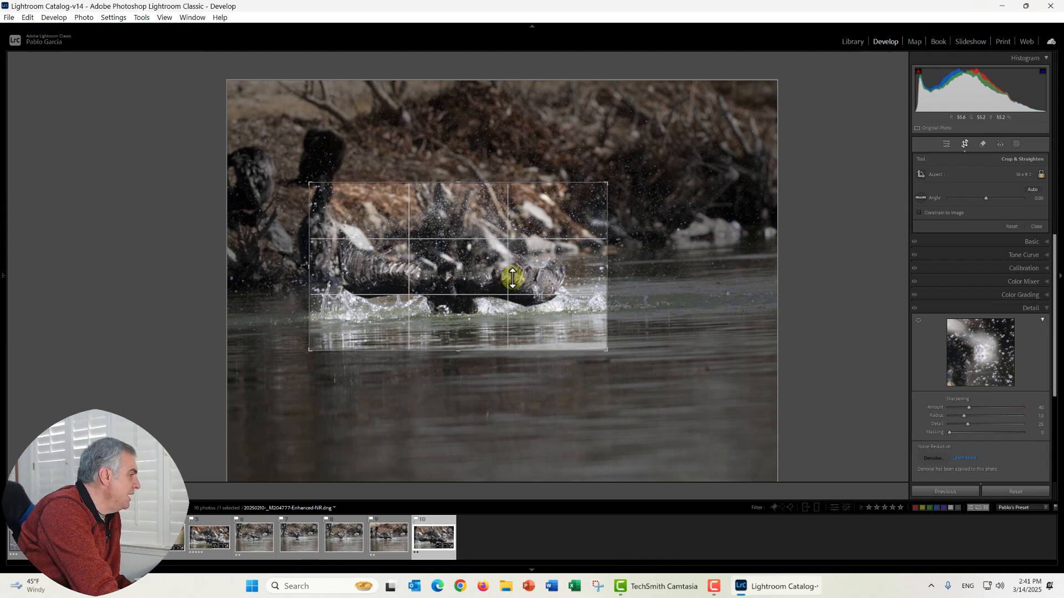
left_click_drag(512, 278, 510, 285)
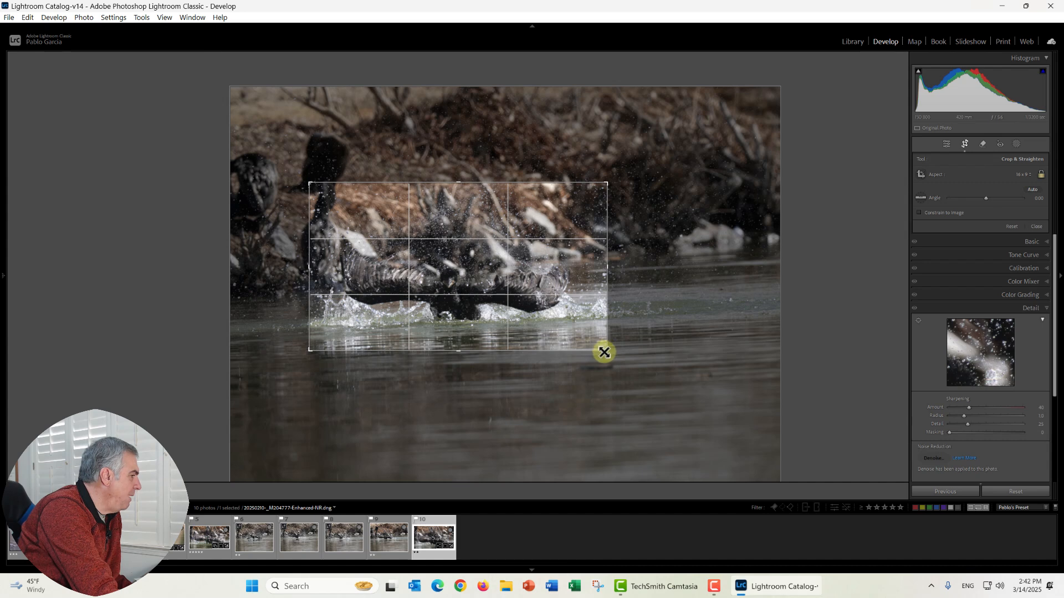
left_click_drag(604, 353, 599, 346)
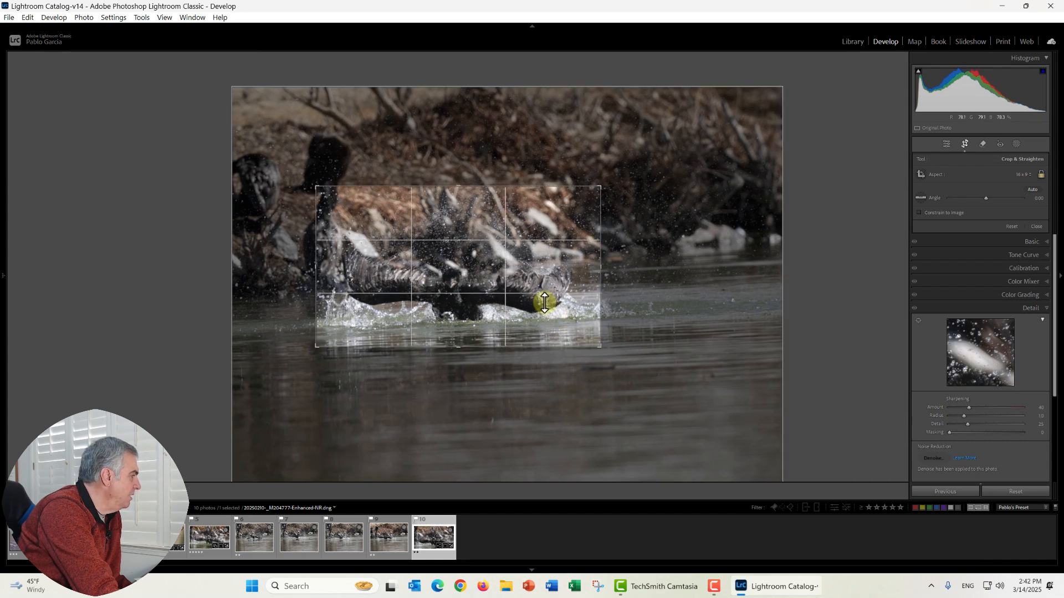
left_click_drag(545, 302, 560, 301)
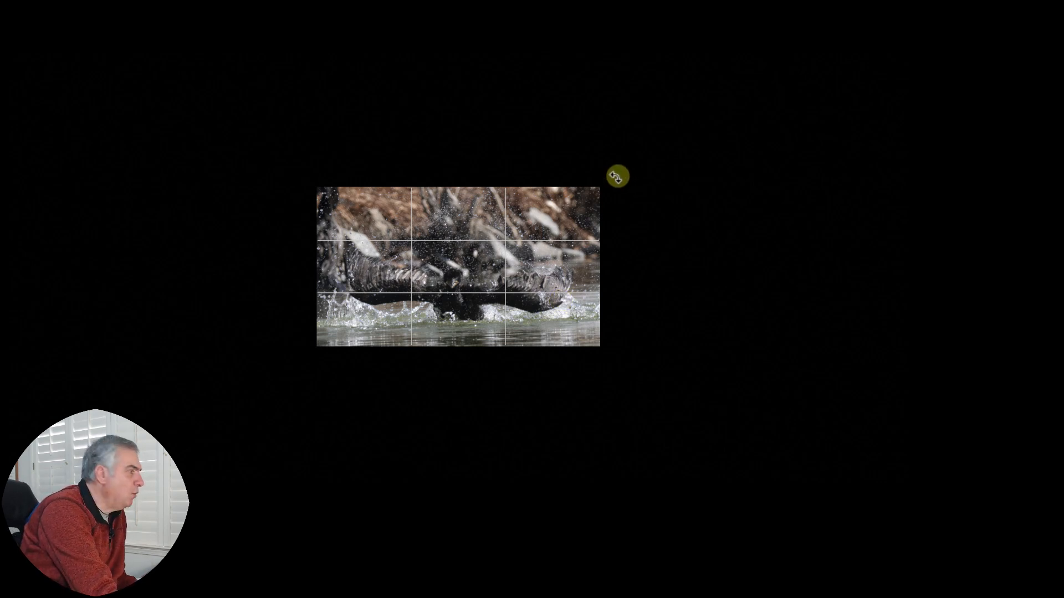
Step: Straighten the cropped photo to an angle of about -1.28 degrees and apply the crop
left_click_drag(611, 175, 610, 172)
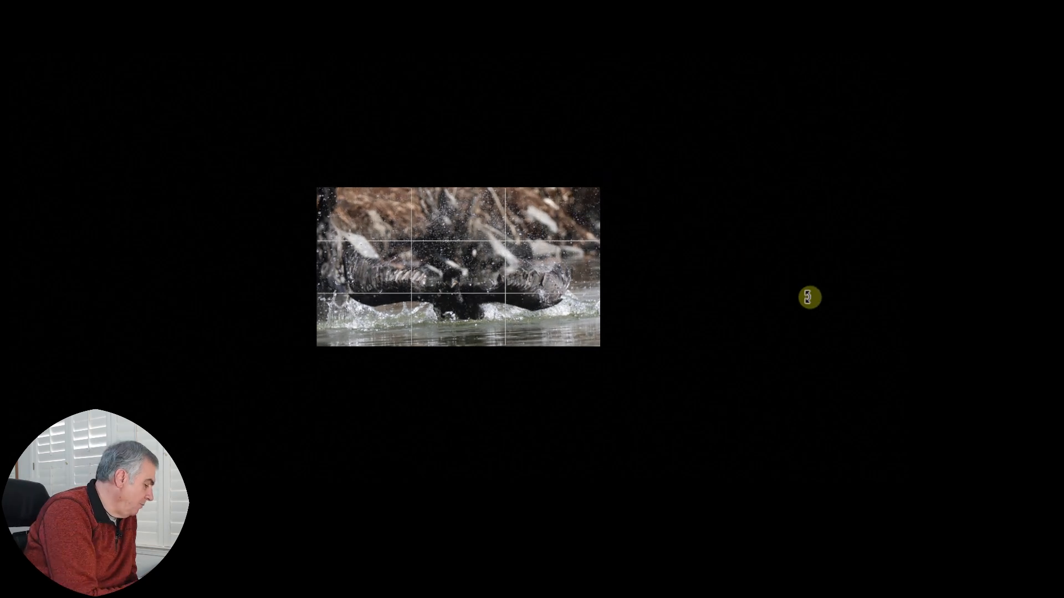
key("l")
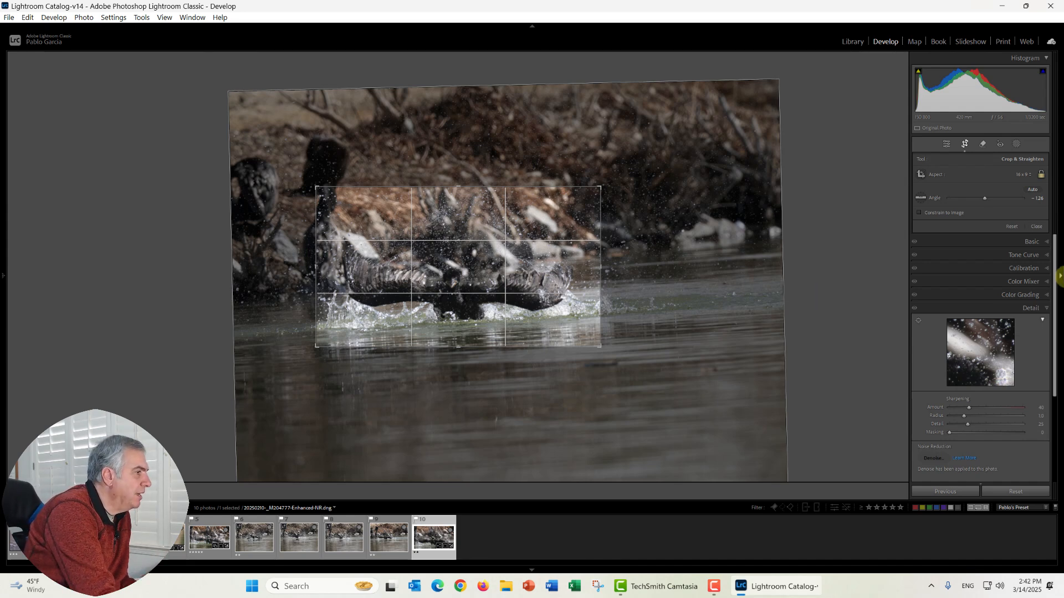
left_click(1036, 226)
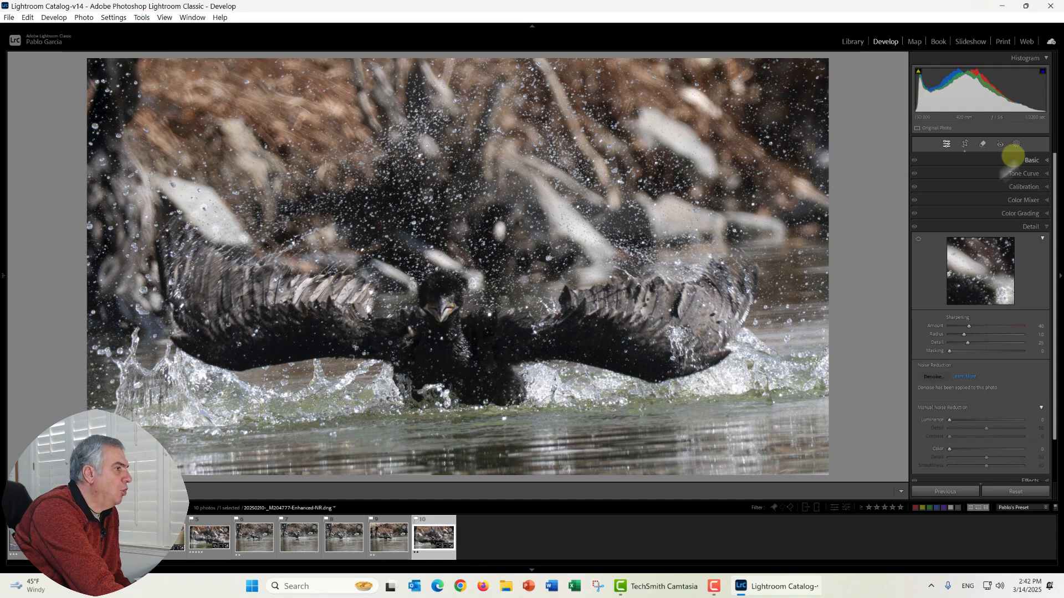
Step: Set Exposure +0.31, Contrast +7, Highlights -40, Shadows +13, Whites -15 and Blacks +10, and compare with the Basic adjustments off
left_click(992, 161)
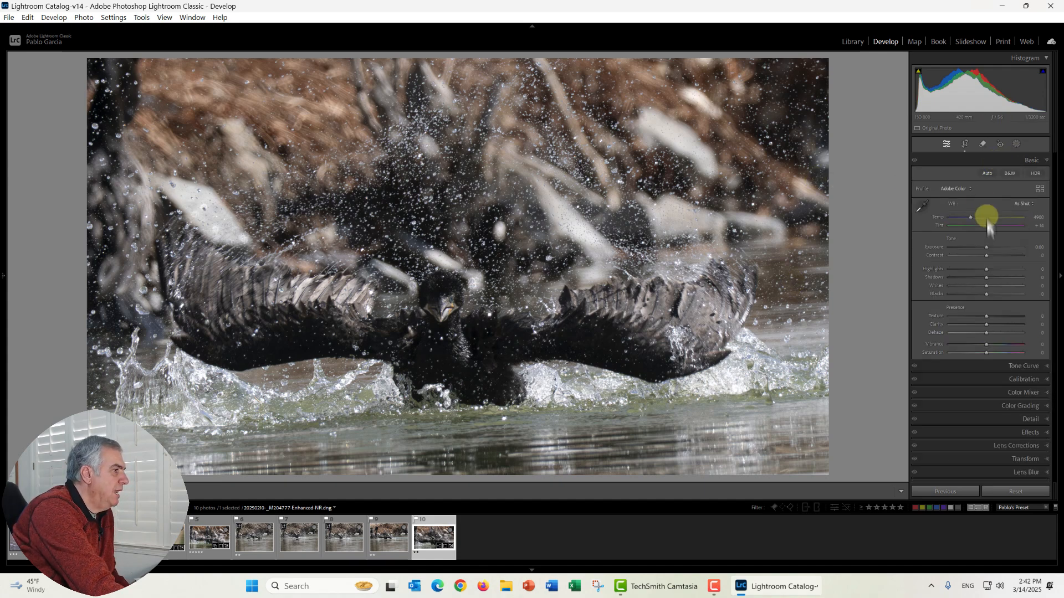
left_click_drag(984, 247, 987, 292)
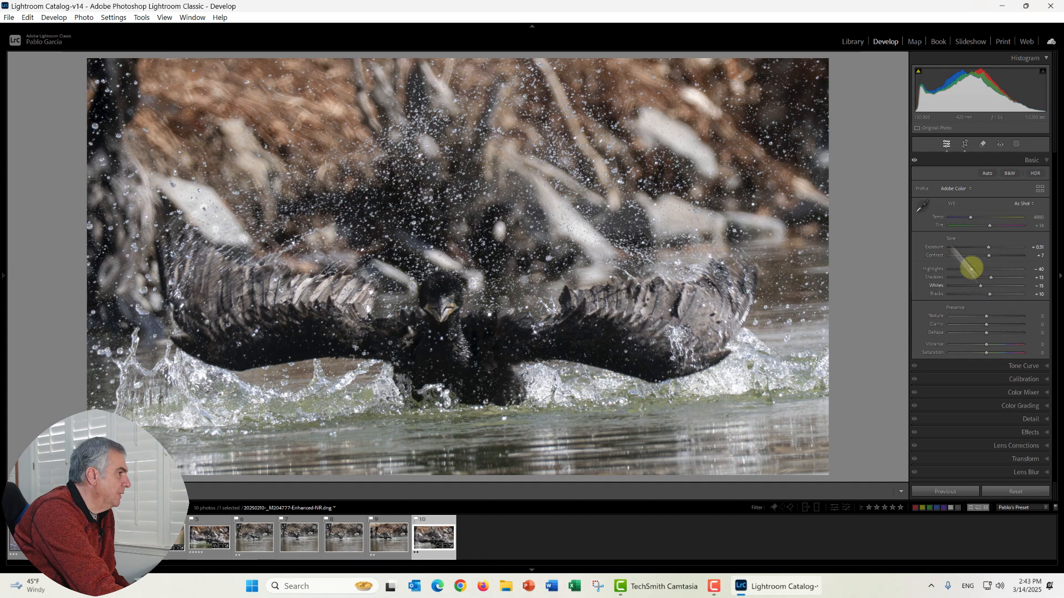
left_click(914, 160)
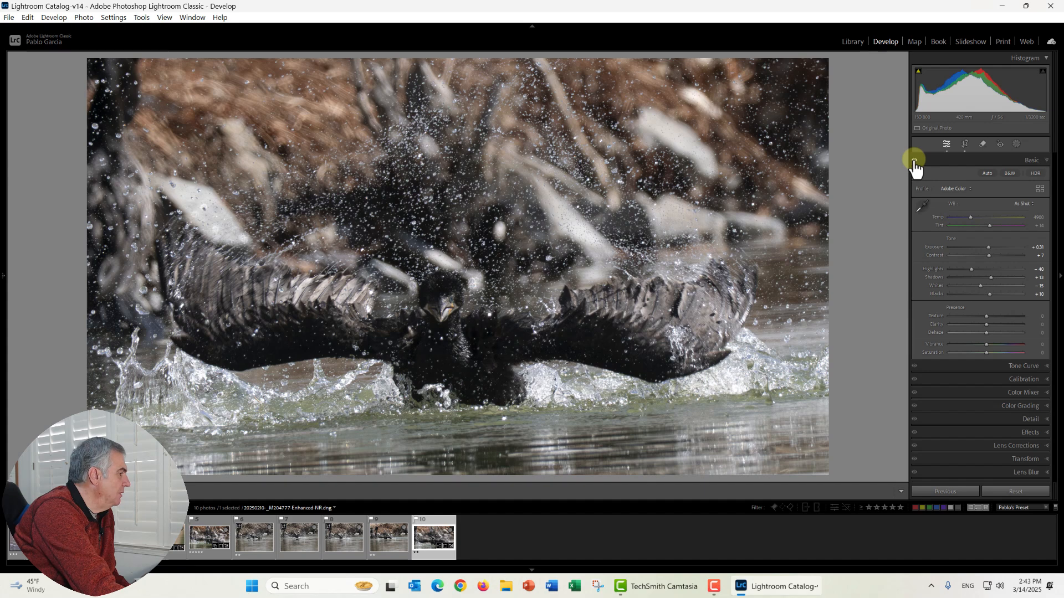
left_click(914, 160)
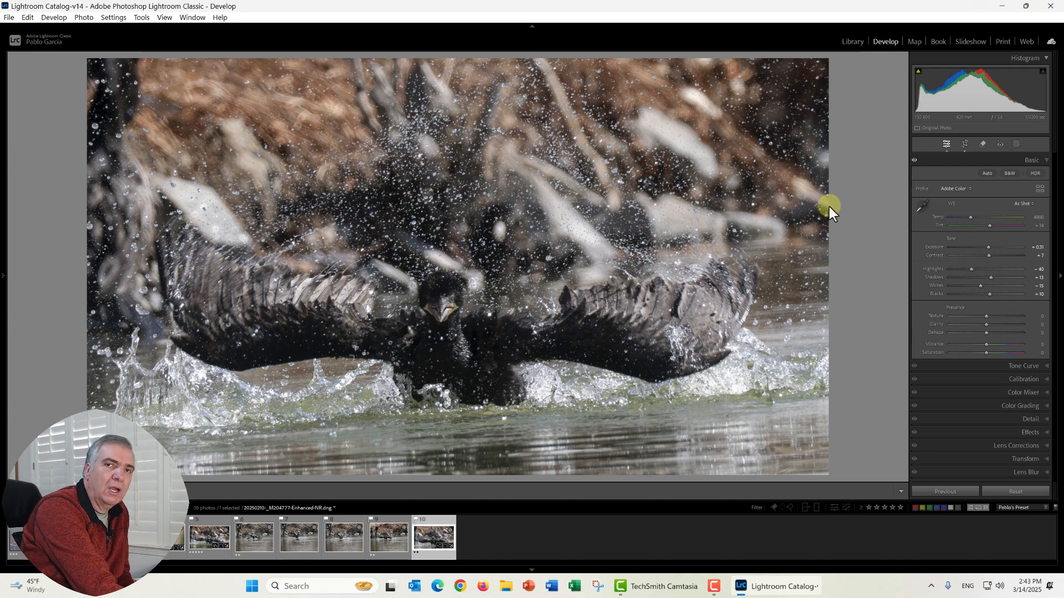
Step: Create a subject mask and subtract the branches and background around the bird with a size 13 brush
left_click(1016, 144)
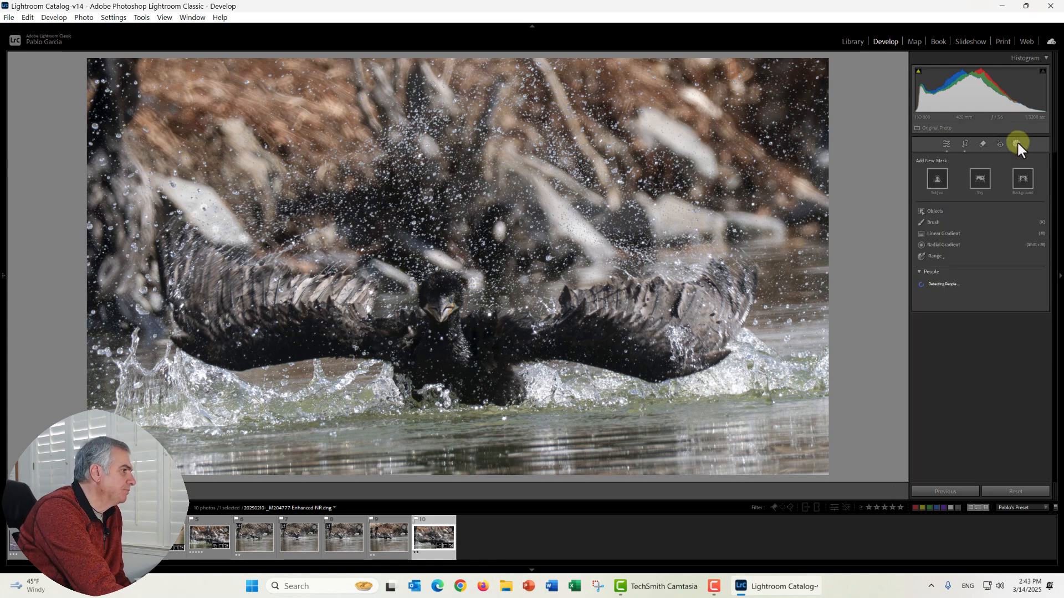
left_click(935, 180)
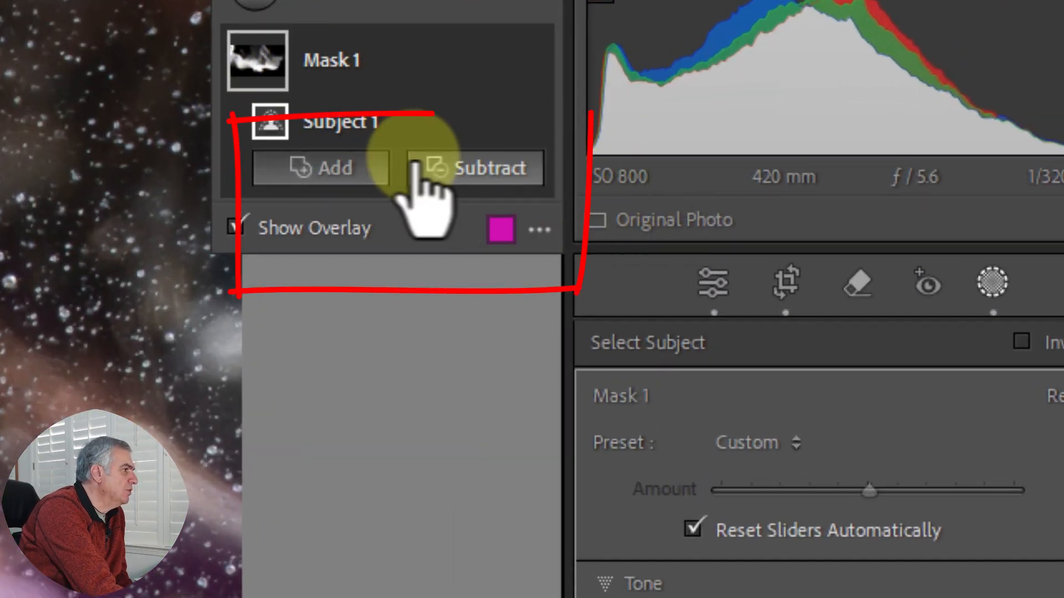
left_click(476, 168)
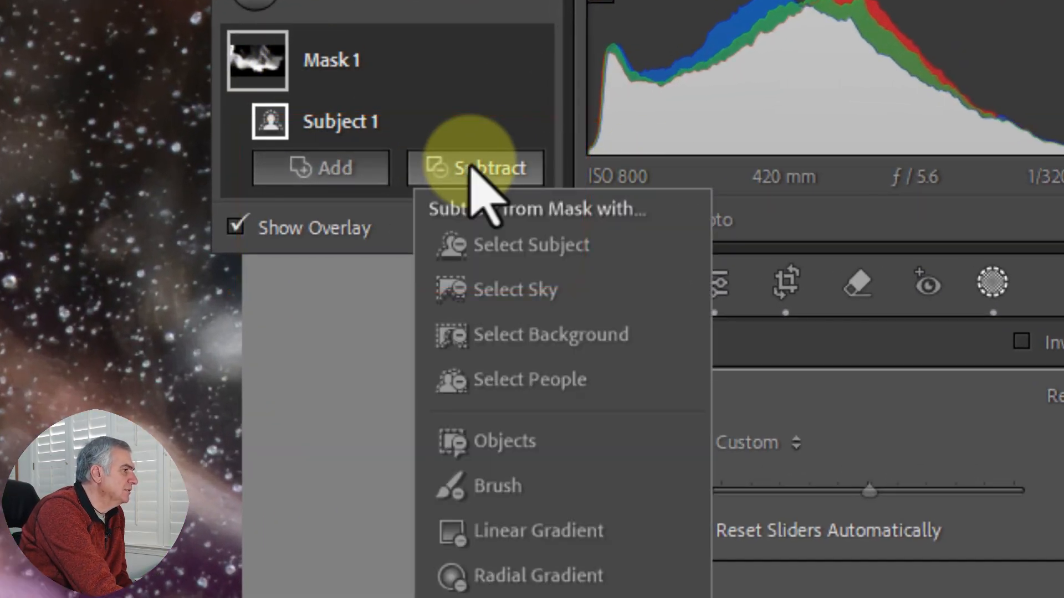
left_click(501, 486)
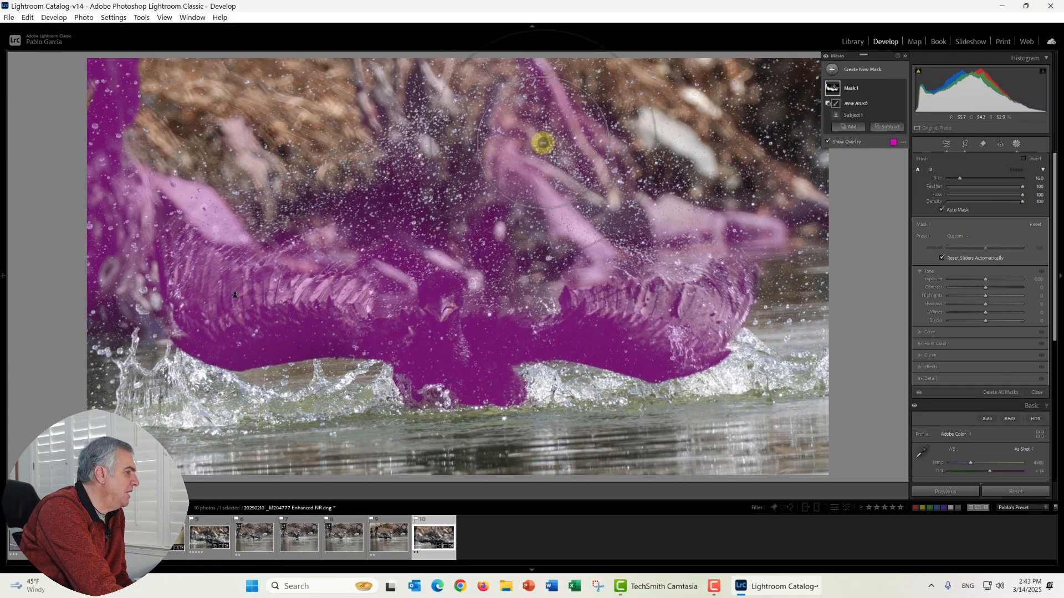
scroll(543, 143, "down", 3)
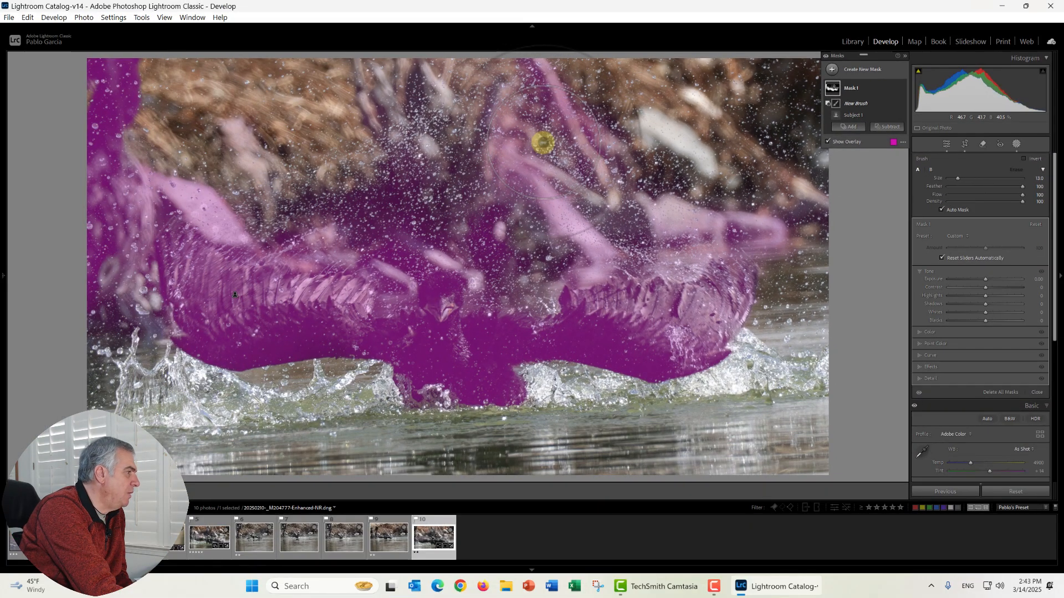
mouse_move(626, 113)
left_mouse_down()
mouse_move(437, 80)
mouse_move(571, 65)
mouse_move(452, 75)
mouse_move(499, 138)
mouse_move(638, 146)
mouse_move(634, 192)
mouse_move(615, 211)
mouse_move(802, 232)
mouse_move(675, 235)
mouse_move(670, 251)
mouse_move(529, 264)
mouse_move(396, 173)
mouse_move(381, 143)
mouse_move(120, 66)
mouse_move(1, 82)
mouse_move(102, 127)
mouse_move(121, 147)
mouse_move(127, 321)
mouse_move(99, 175)
mouse_move(96, 335)
mouse_move(203, 177)
left_mouse_up()
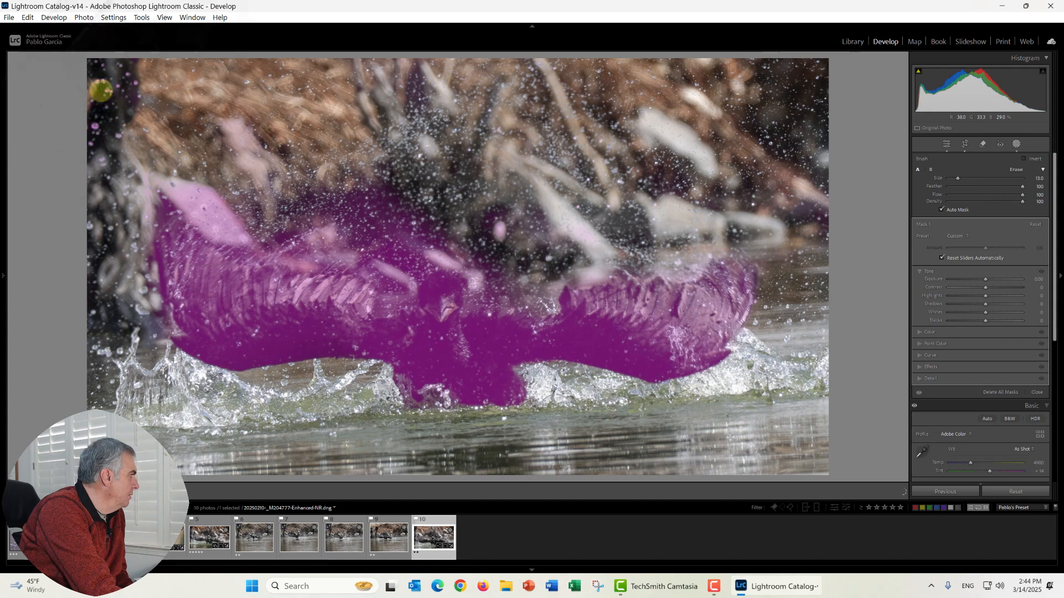
mouse_move(100, 90)
left_mouse_down()
mouse_move(123, 83)
mouse_move(99, 79)
mouse_move(125, 140)
mouse_move(273, 249)
mouse_move(402, 195)
mouse_move(387, 256)
mouse_move(351, 256)
mouse_move(295, 217)
mouse_move(327, 198)
mouse_move(446, 209)
mouse_move(498, 281)
left_mouse_up()
Step: Subtract the leftover background around the bird's head and along the wings' upper edges with a size 8 brush, and hide the overlay
scroll(403, 195, "down", 5)
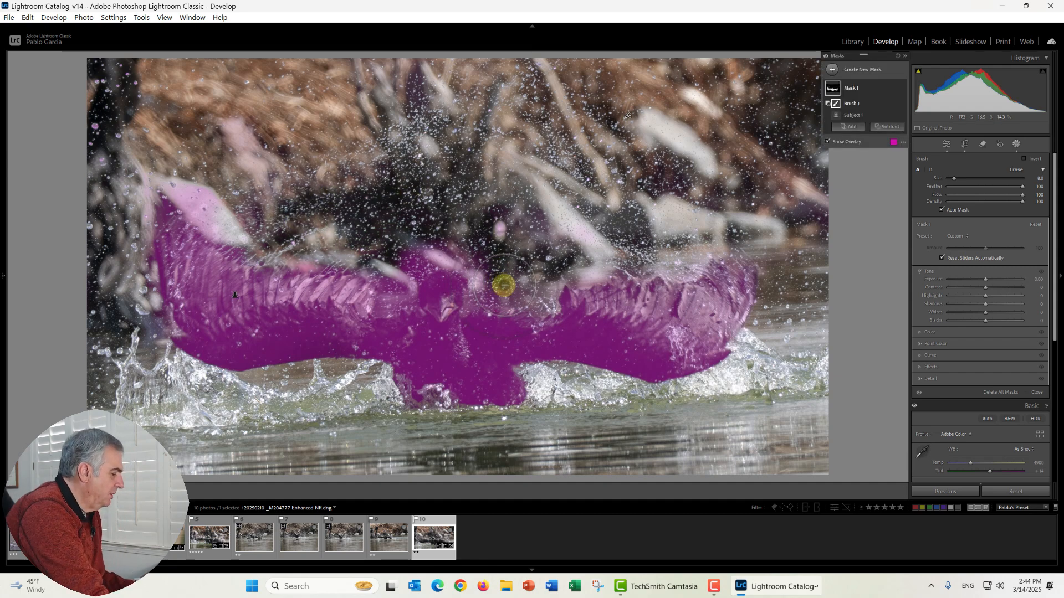
key("o")
key("o")
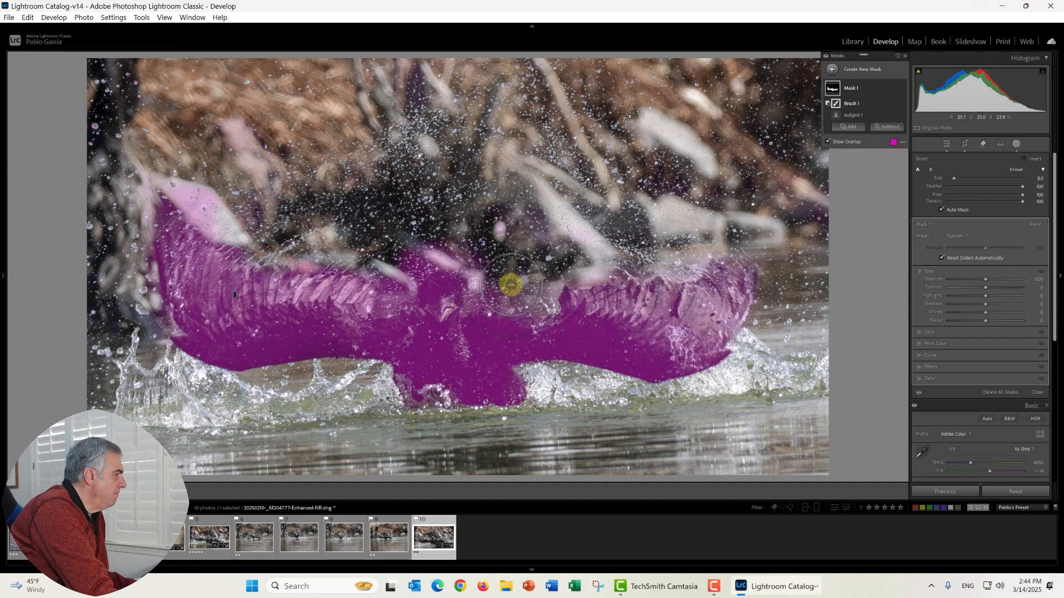
mouse_move(506, 282)
left_mouse_down()
mouse_move(471, 306)
mouse_move(474, 272)
mouse_move(426, 256)
mouse_move(398, 266)
mouse_move(413, 263)
mouse_move(378, 300)
mouse_move(405, 291)
mouse_move(405, 267)
mouse_move(459, 253)
left_mouse_up()
key("o")
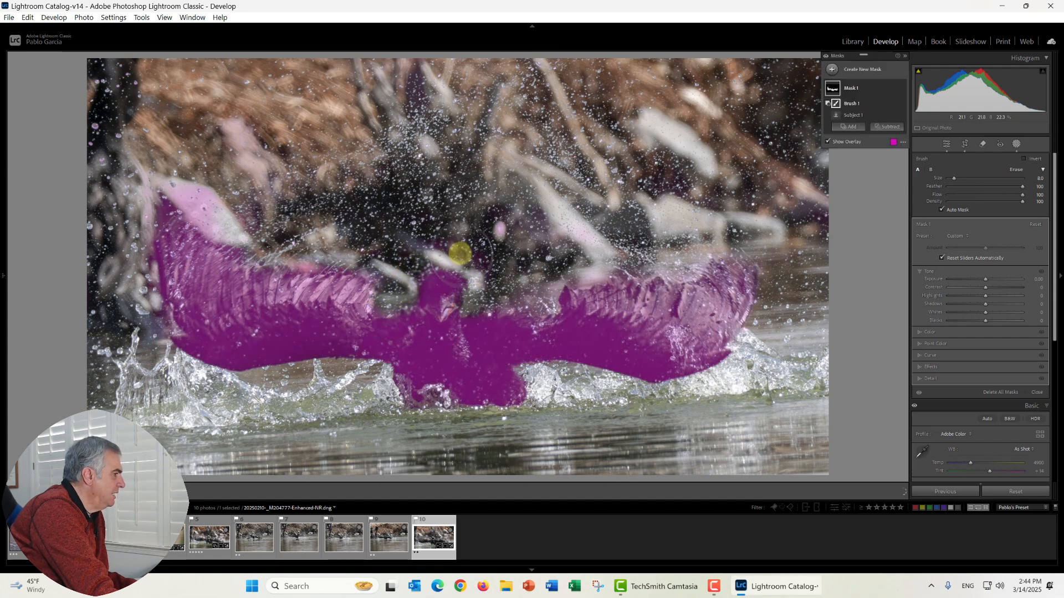
left_click_drag(574, 268, 589, 265)
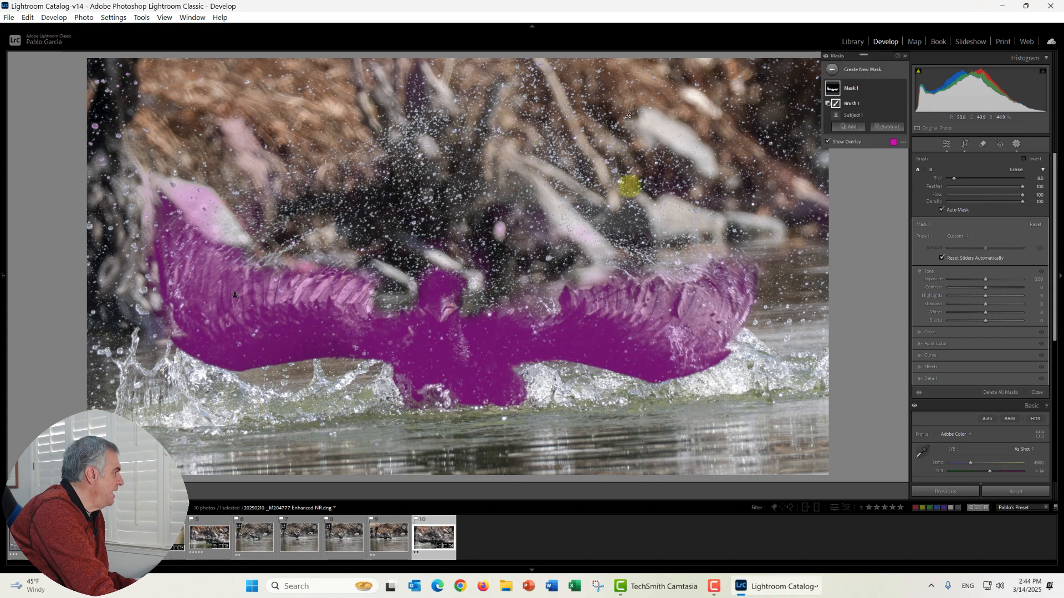
mouse_move(241, 224)
left_mouse_down()
mouse_move(172, 181)
mouse_move(304, 261)
left_mouse_up()
key("o")
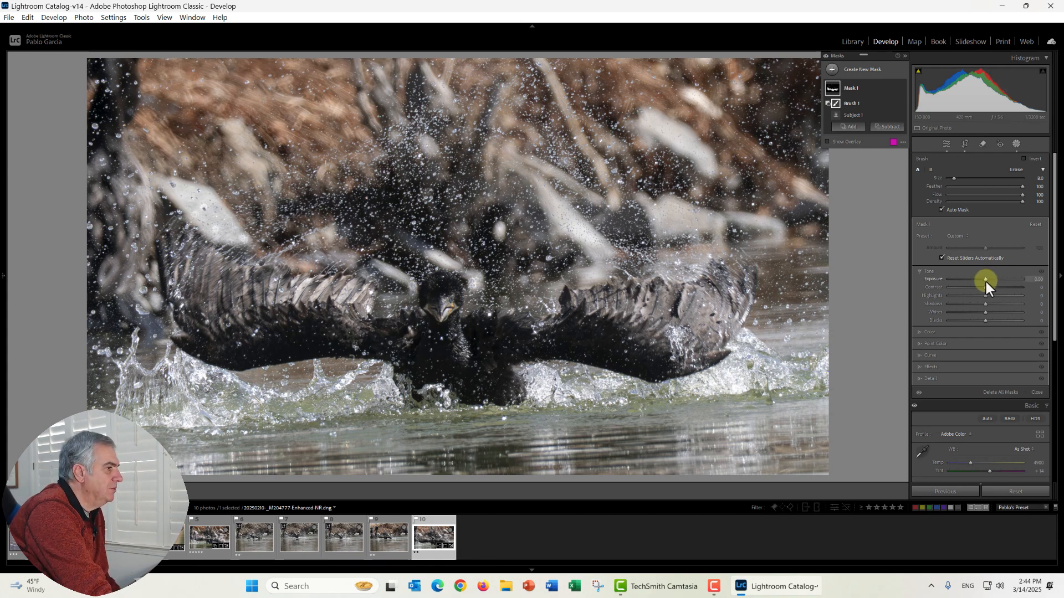
Step: Set the bird mask's Exposure to 0.75, Highlights -14, Shadows 27, Whites -12 and Blacks -6
left_click_drag(986, 281, 991, 278)
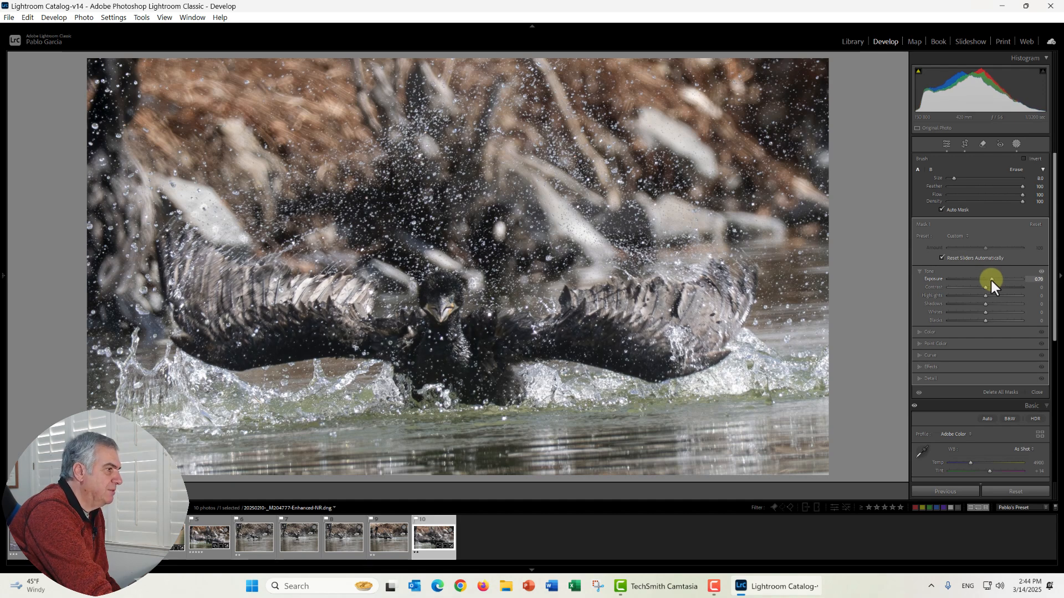
left_click_drag(991, 278, 979, 297)
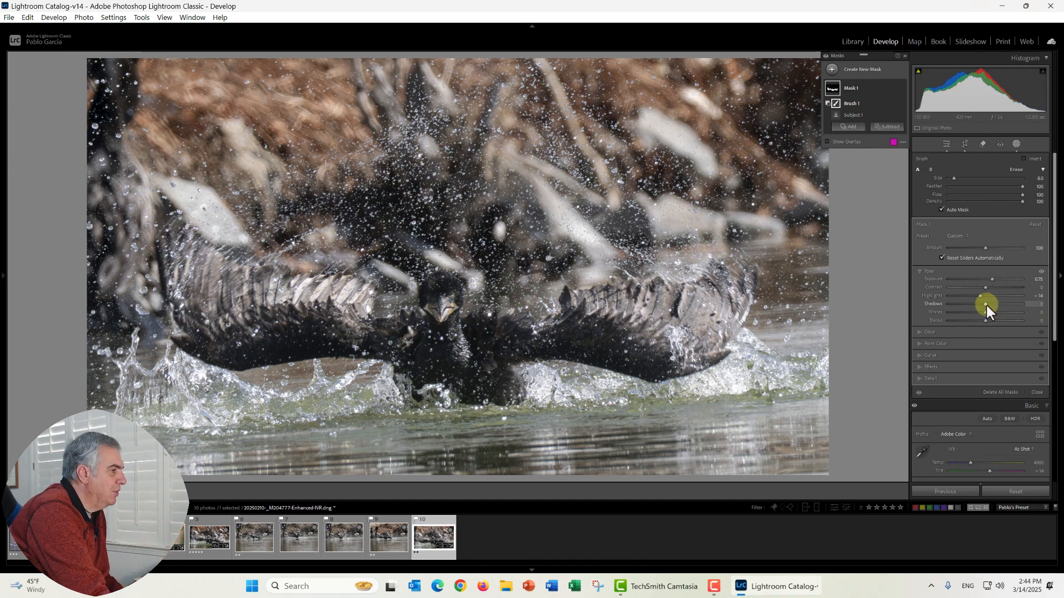
mouse_move(986, 305)
left_mouse_down()
mouse_move(997, 304)
mouse_move(973, 314)
mouse_move(995, 312)
mouse_move(982, 315)
mouse_move(993, 320)
left_mouse_up()
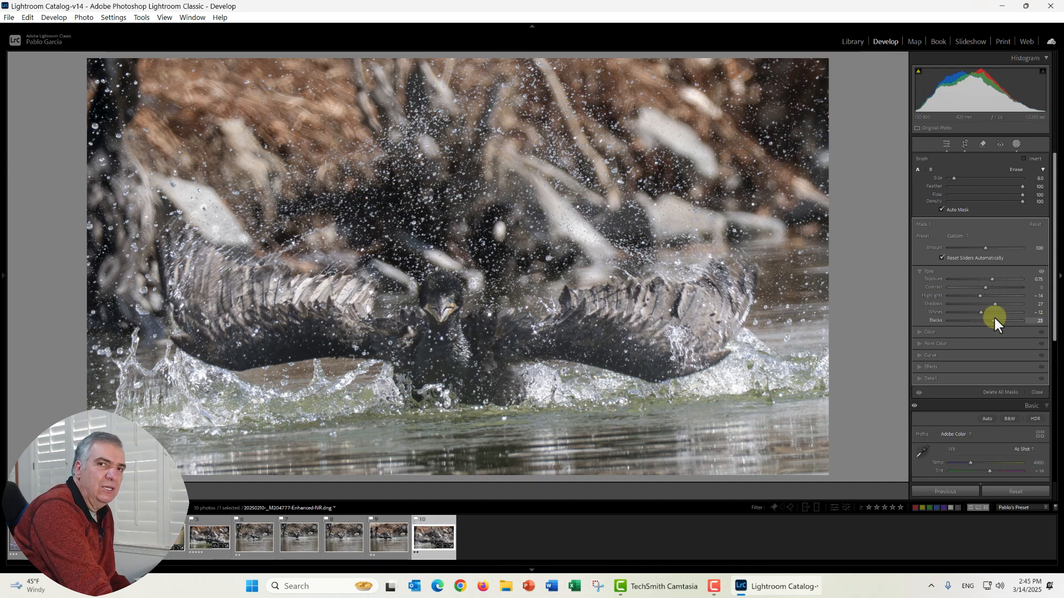
left_click_drag(994, 319, 987, 322)
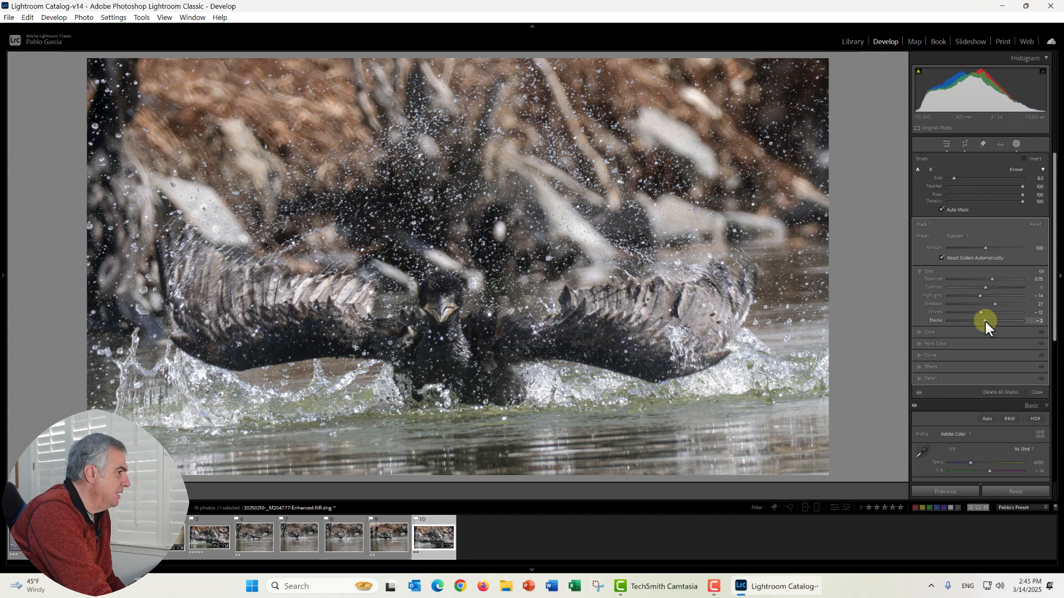
left_click_drag(983, 319, 982, 320)
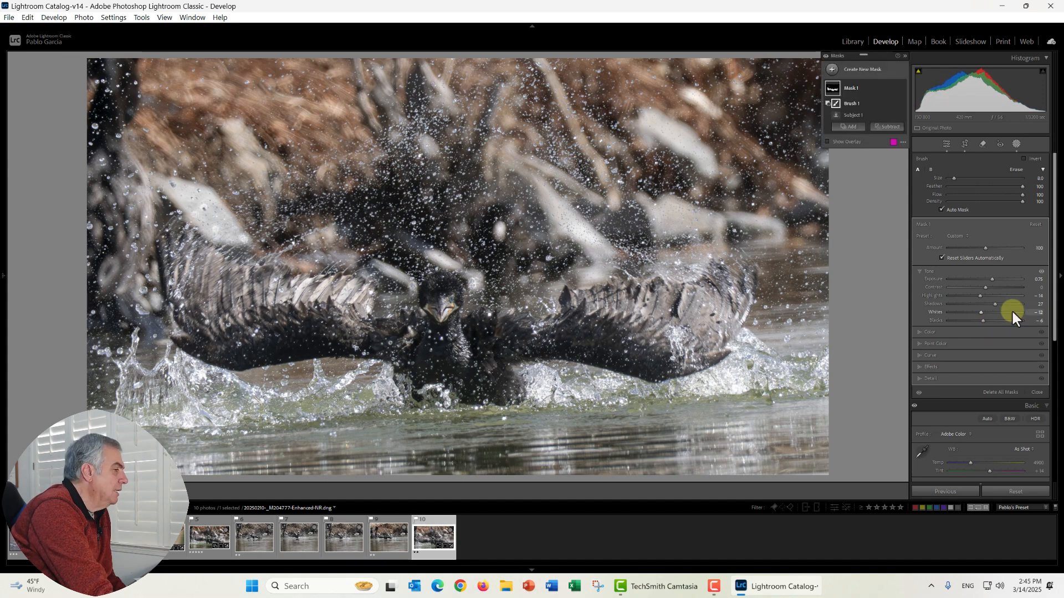
Step: Set the bird mask's Texture to 29 and Clarity to 23, and compare the photo with the mask off and on
left_click(964, 369)
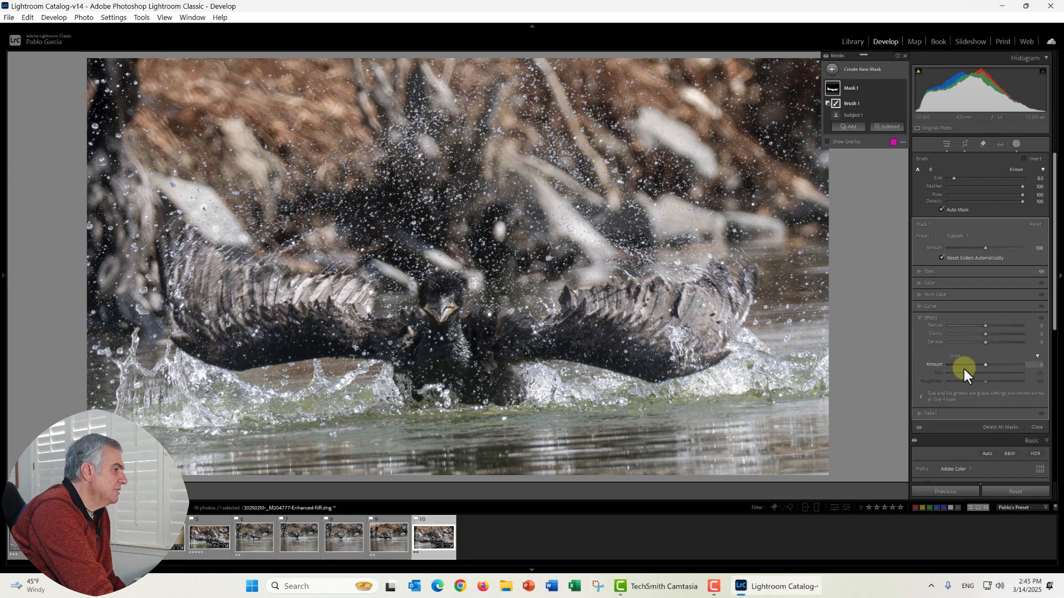
left_click_drag(985, 325, 985, 326)
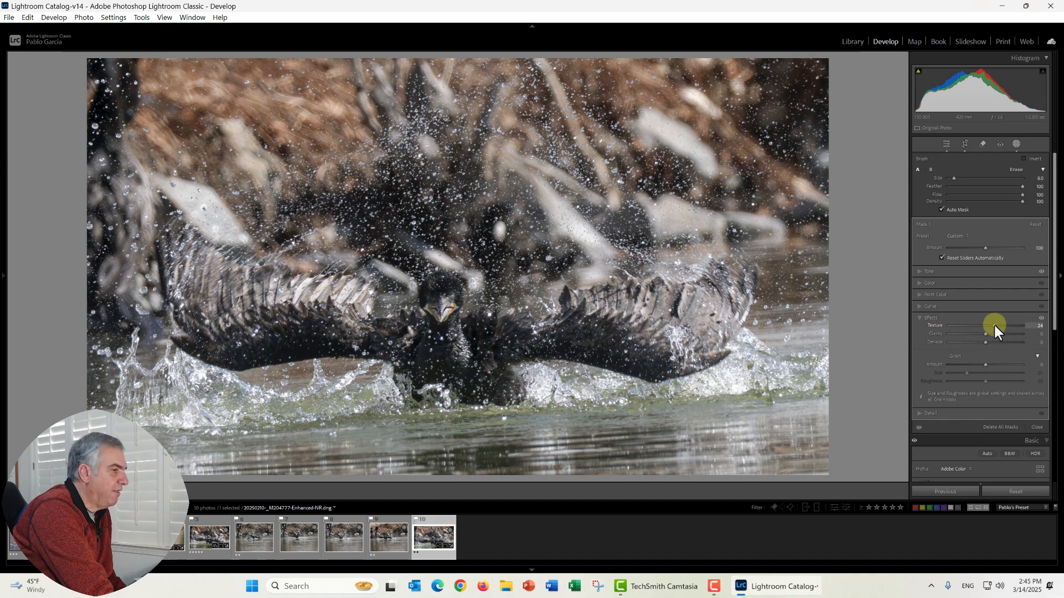
mouse_move(993, 323)
left_mouse_down()
mouse_move(984, 335)
mouse_move(1000, 335)
left_mouse_up()
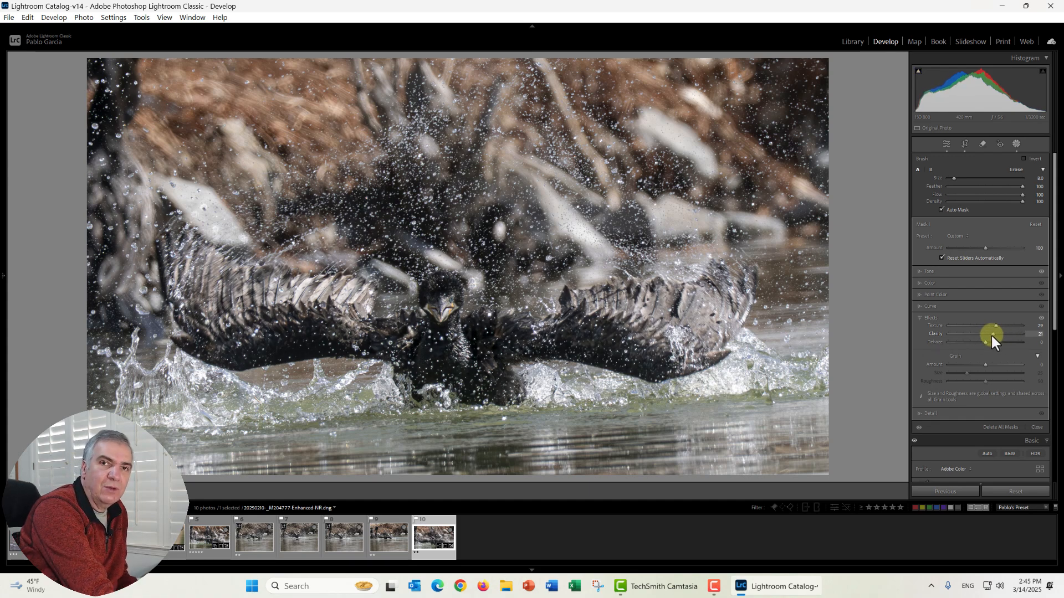
left_click_drag(990, 334, 989, 333)
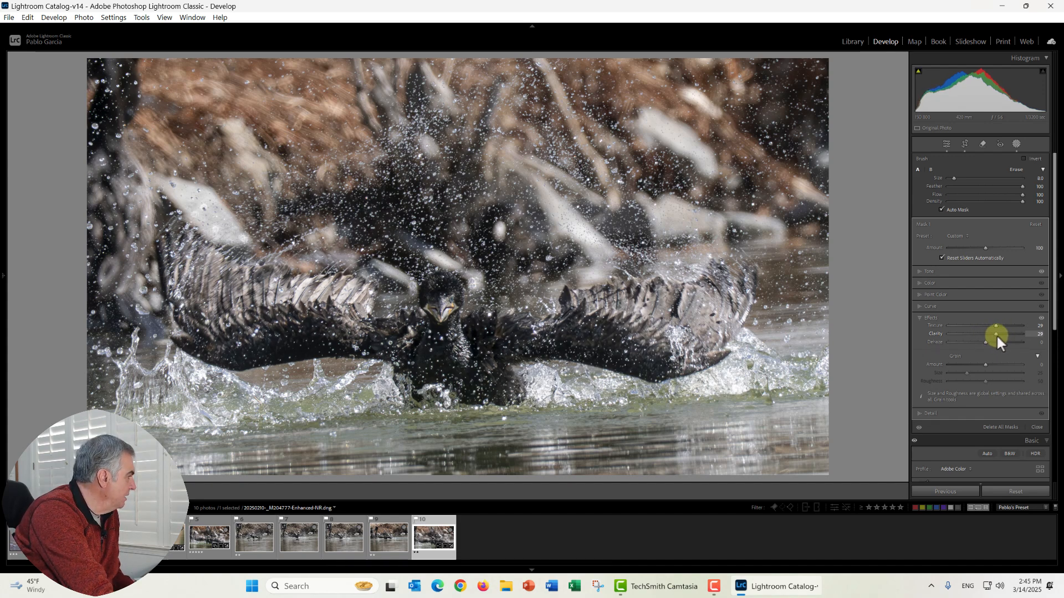
left_click_drag(995, 340, 991, 334)
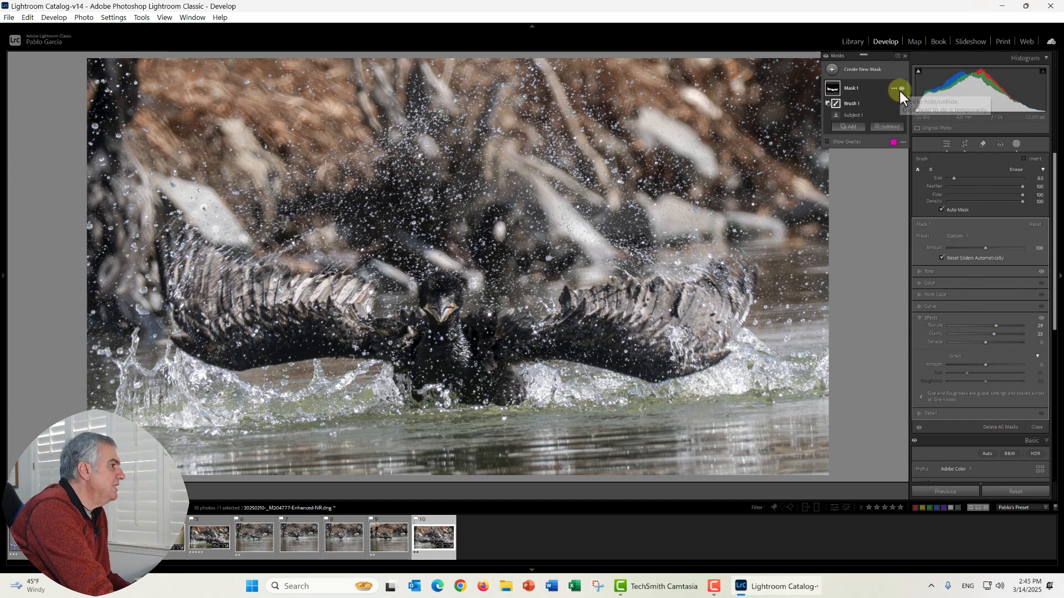
left_click(901, 89)
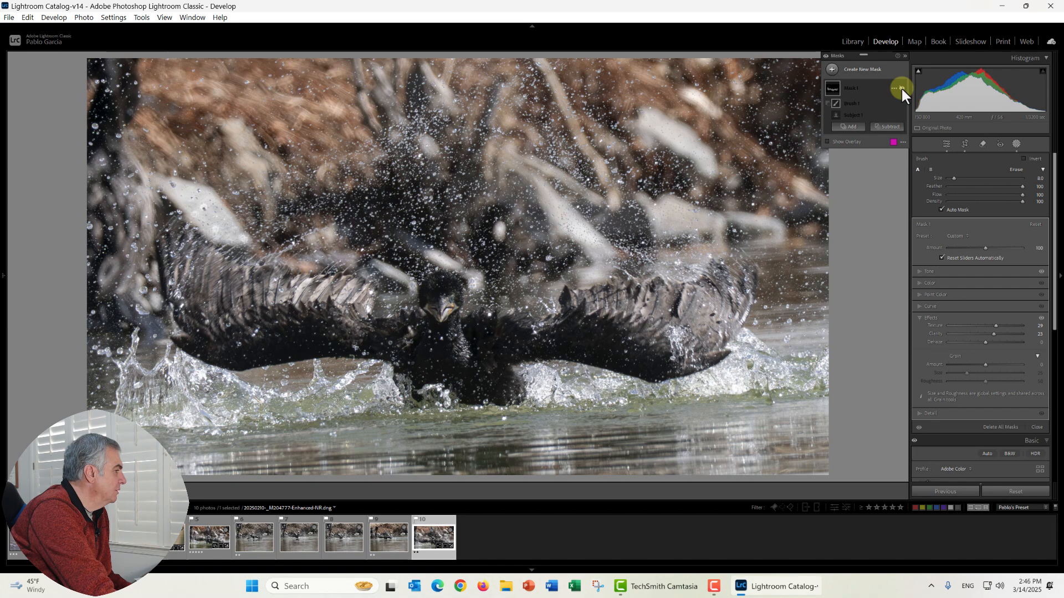
left_click(901, 87)
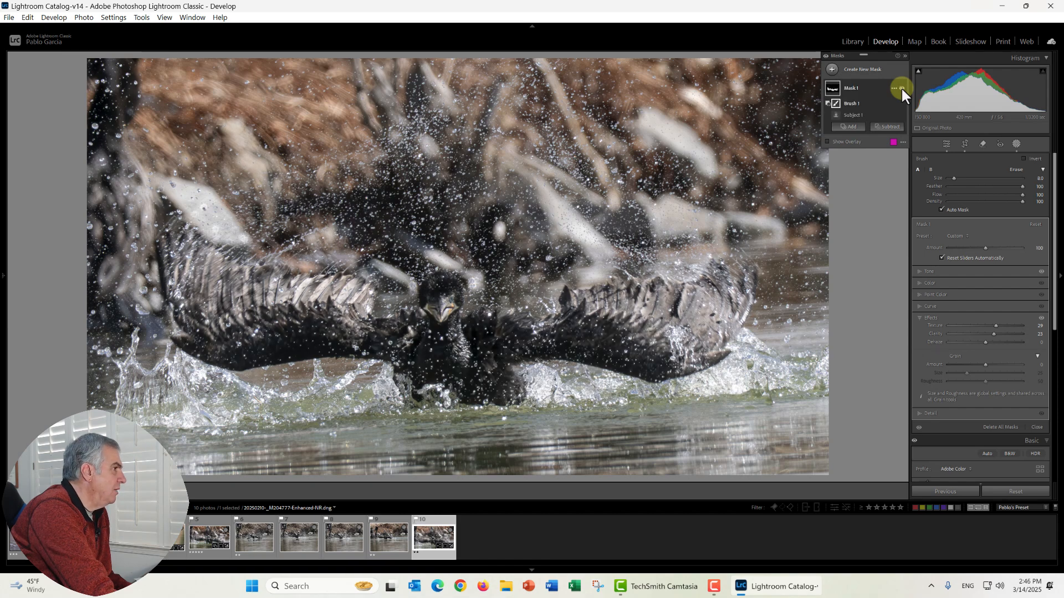
left_click(901, 88)
left_click(901, 88)
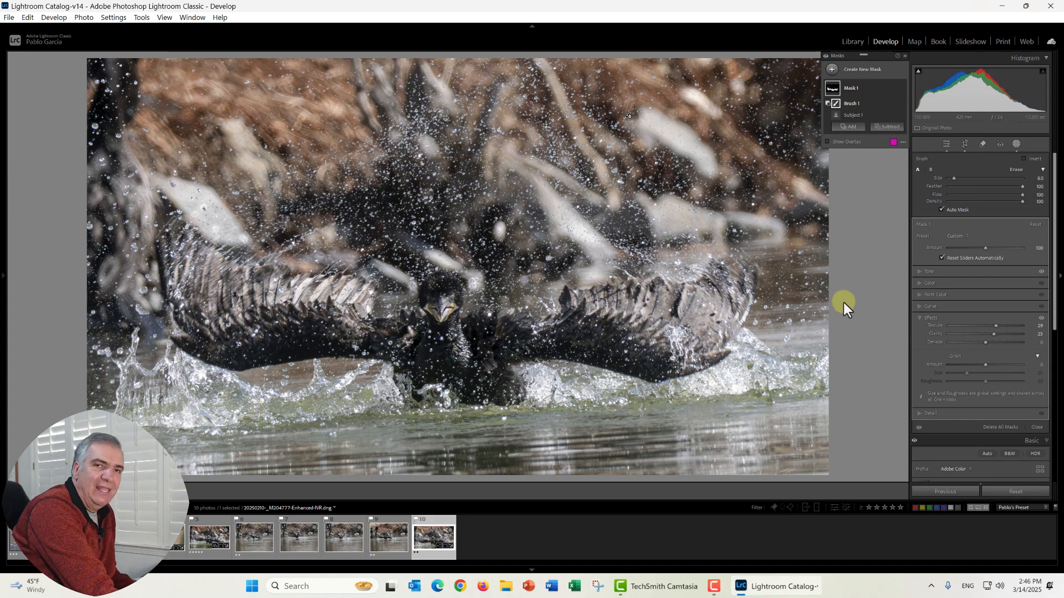
Step: Create a new radial gradient mask as a small upright oval covering the bird's head
left_click(832, 69)
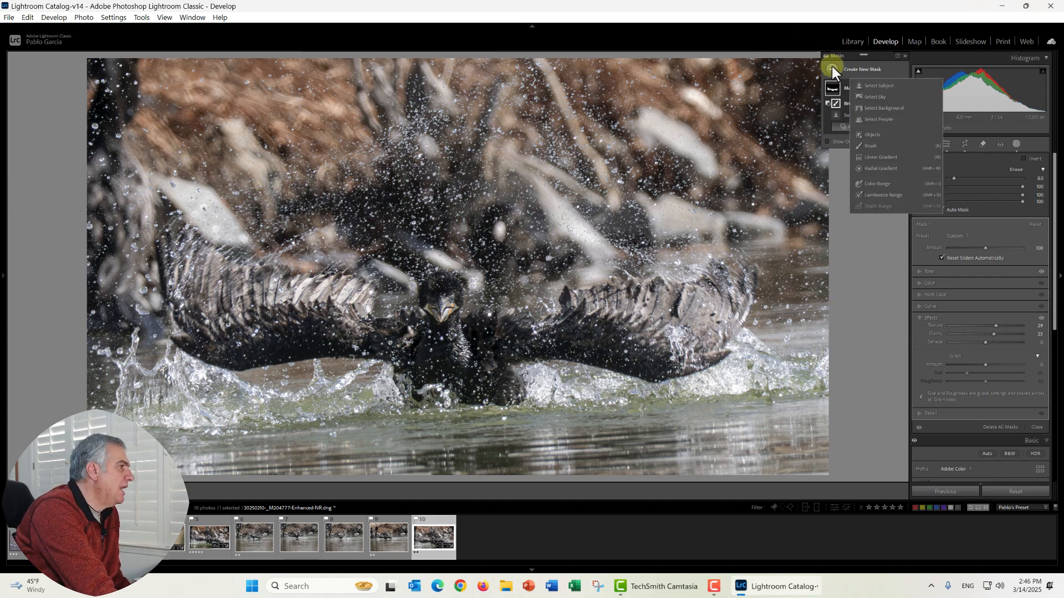
left_click(876, 168)
left_click_drag(439, 294, 461, 318)
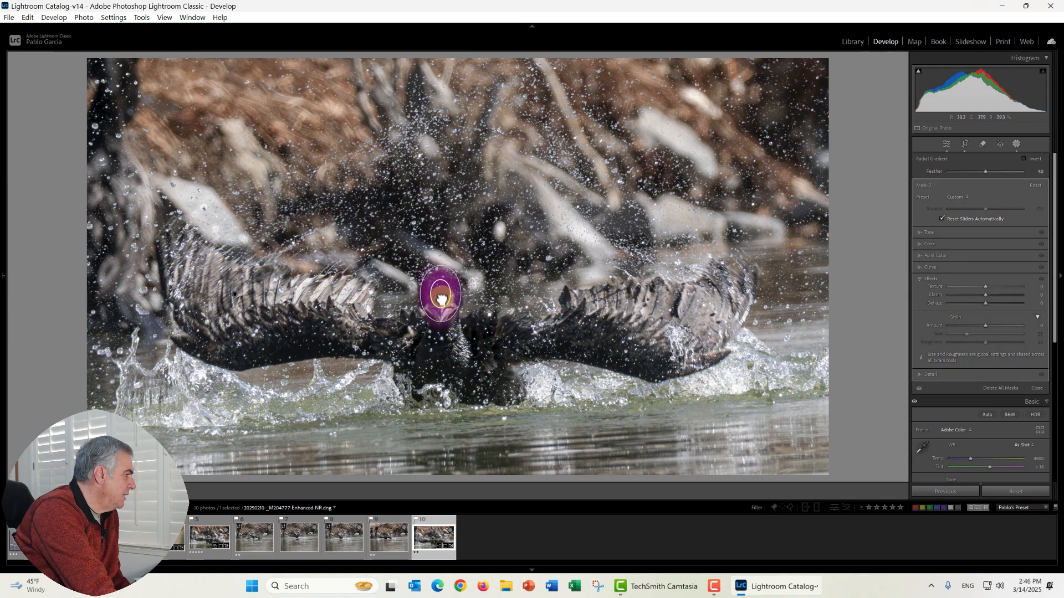
Step: Set the head mask's Exposure to 0.25, Highlights -5, Shadows 11, Whites 16 and Blacks -5, and compare with the mask off
left_click(964, 231)
left_click_drag(983, 241, 990, 273)
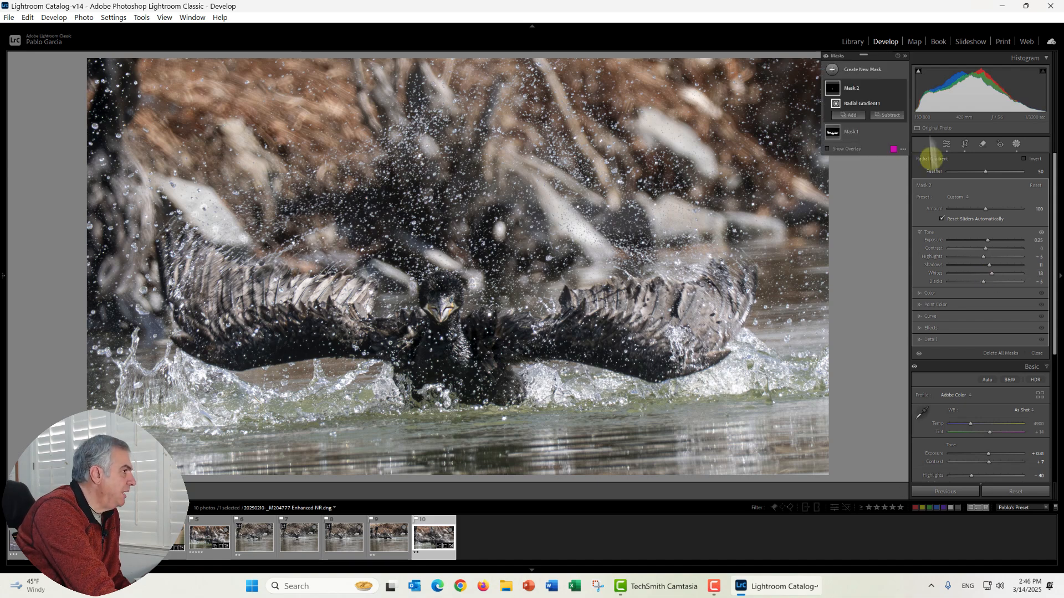
left_click(902, 87)
left_click(902, 87)
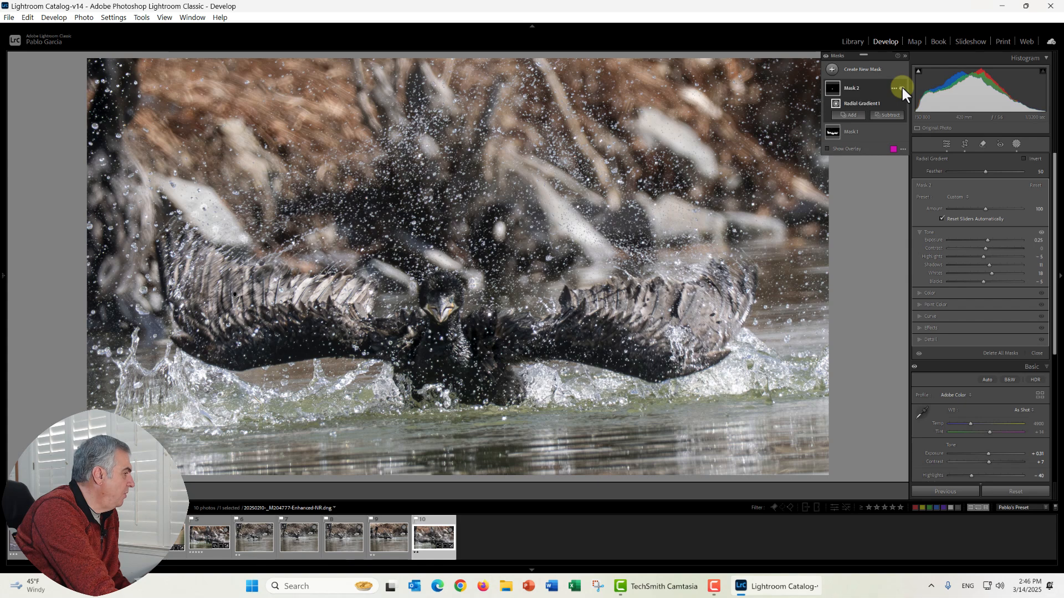
left_click(900, 87)
left_click(901, 86)
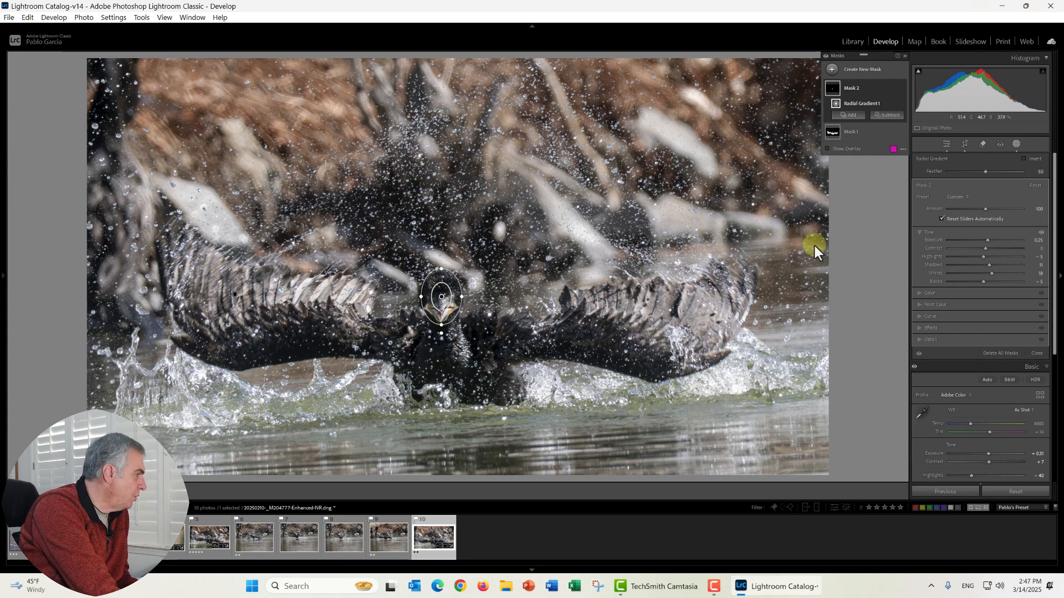
Step: Create another radial gradient mask as a tiny oval over the bird's eye on the right side of its face
left_click(442, 295)
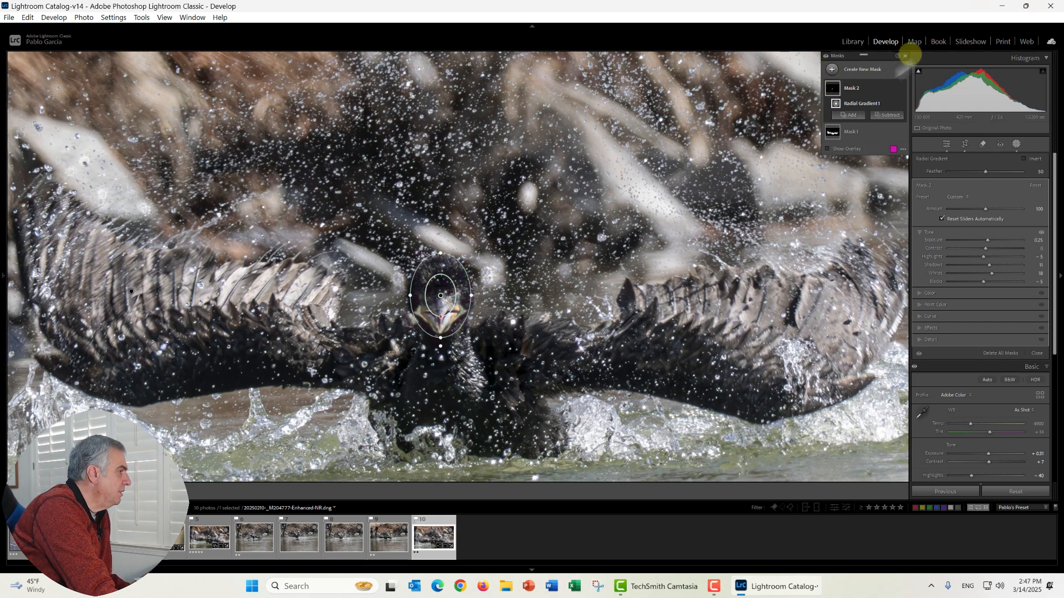
left_click(832, 69)
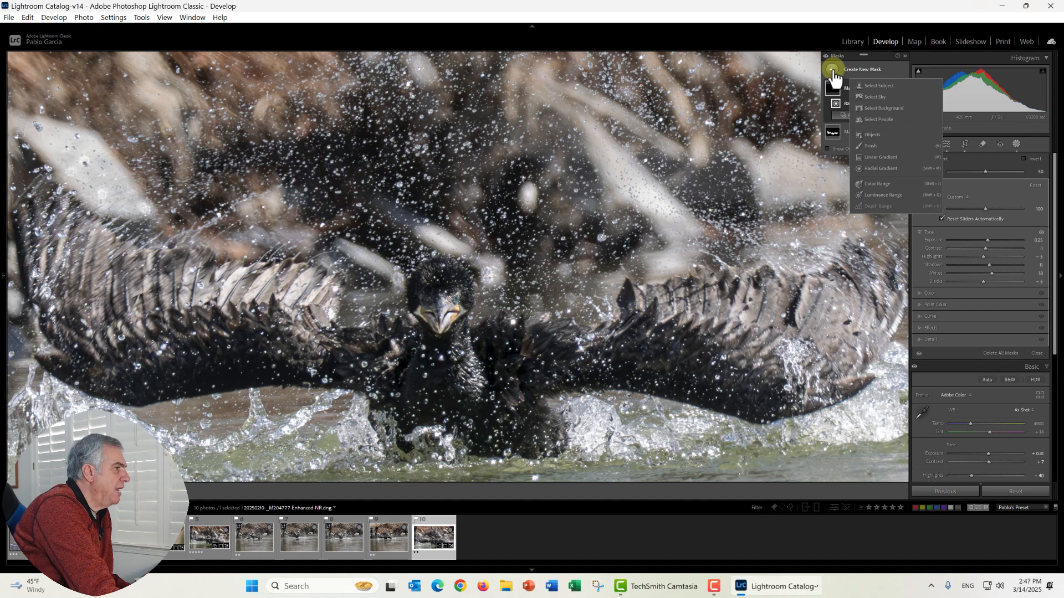
left_click(875, 167)
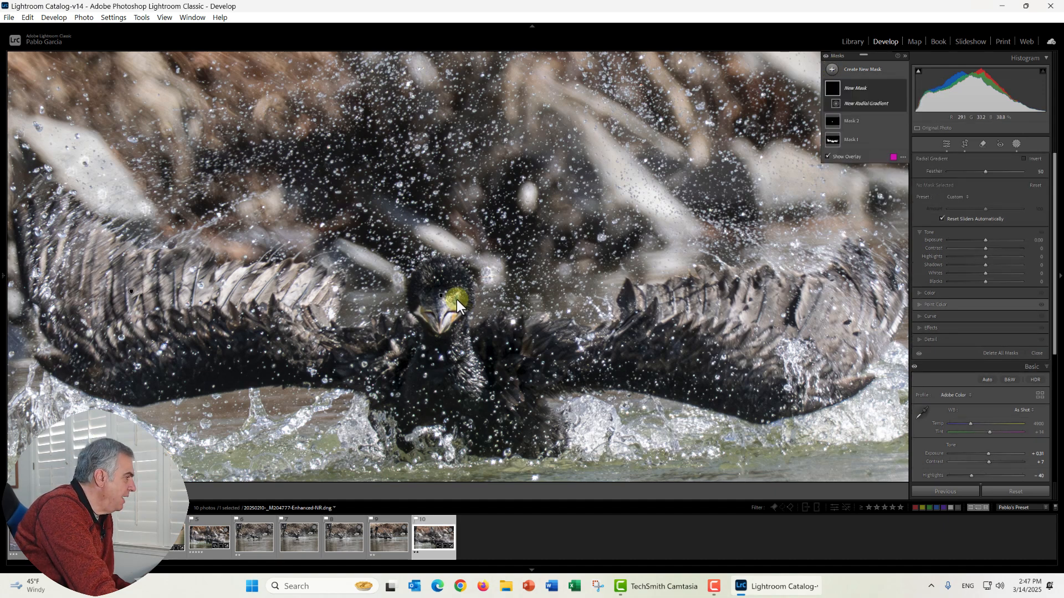
left_click_drag(457, 301, 461, 310)
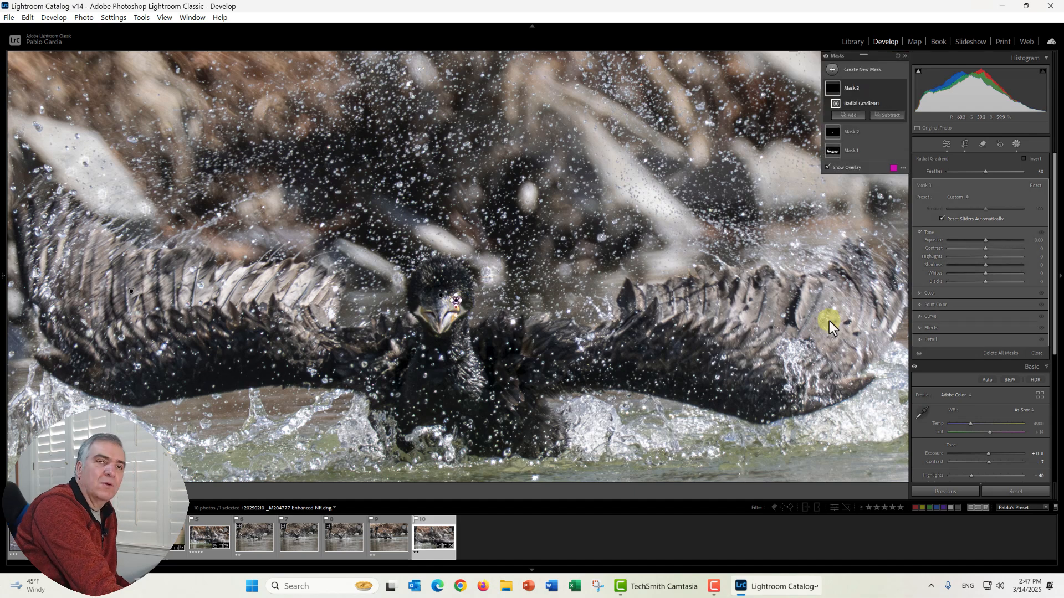
Step: Raise the eye mask's Exposure slightly and set its Blacks to -7
left_click_drag(976, 241, 986, 241)
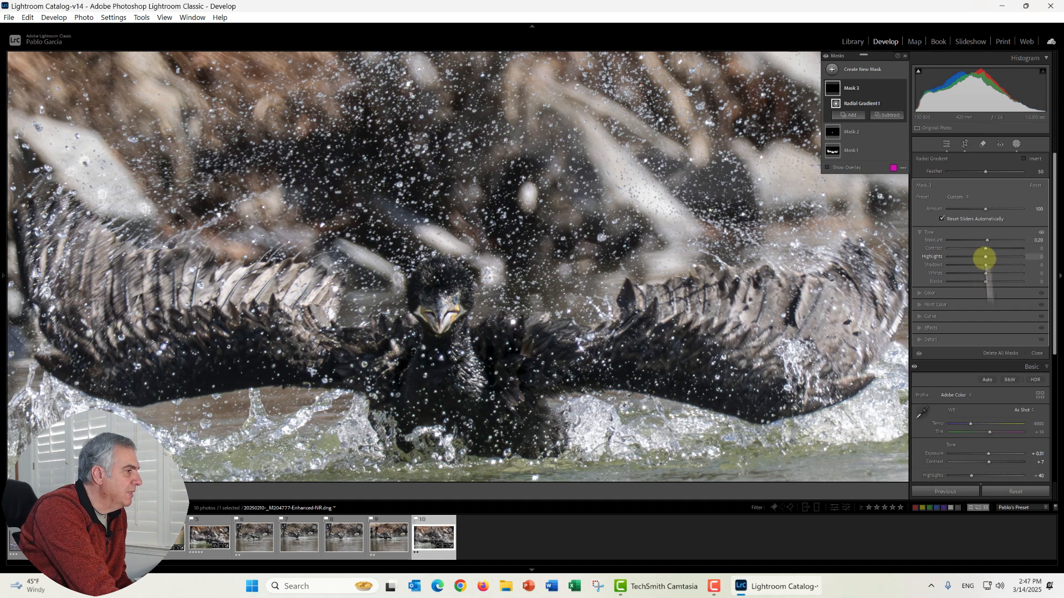
left_click_drag(988, 283, 983, 280)
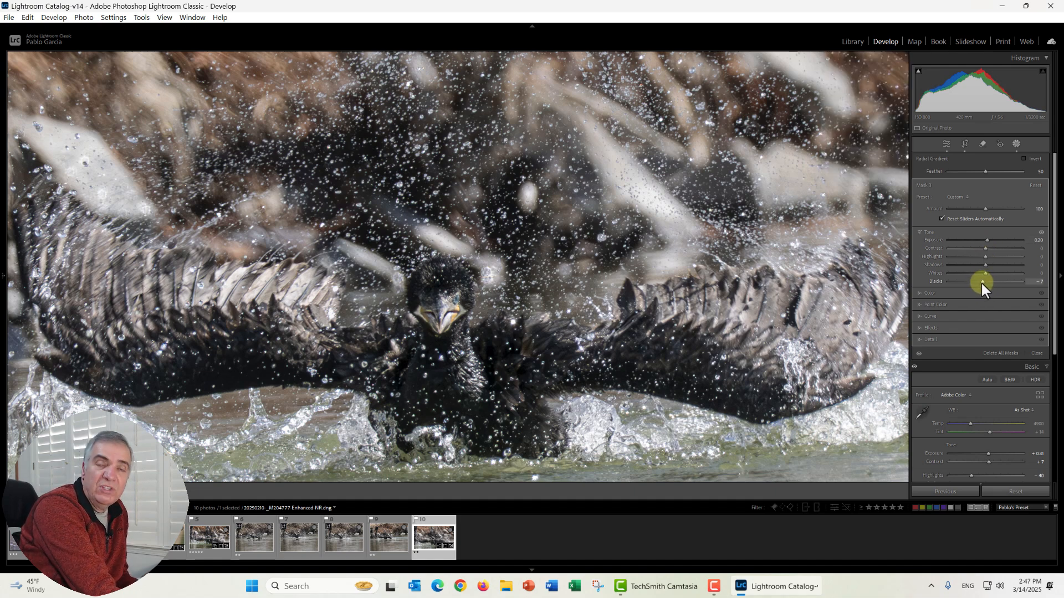
left_click(986, 241)
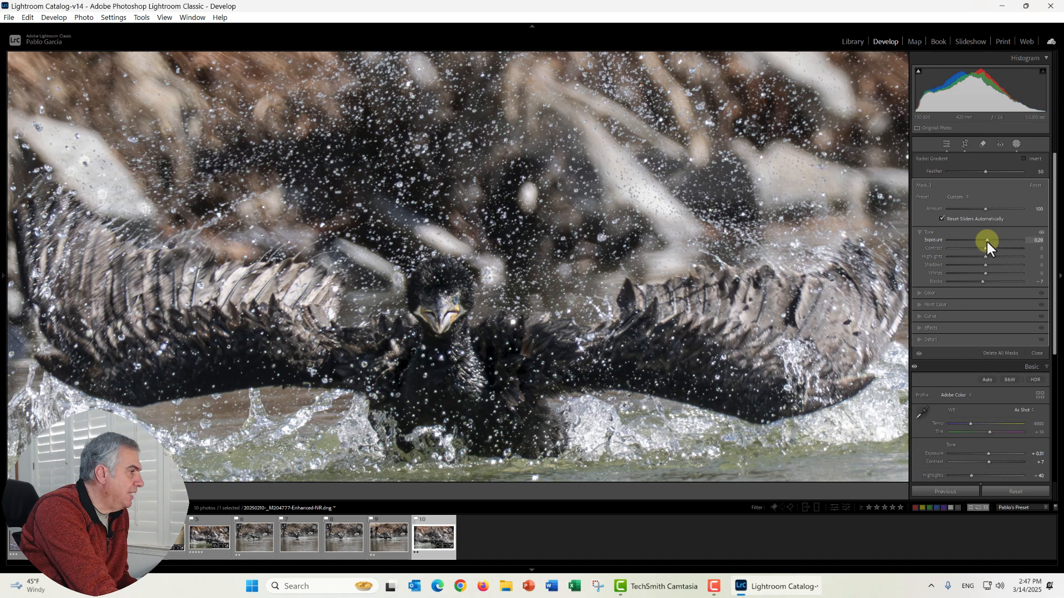
left_click_drag(991, 241, 988, 241)
Step: Set the eye mask's Saturation to 18 and Clarity to 10, and compare the photo with the mask off and on
left_click(965, 293)
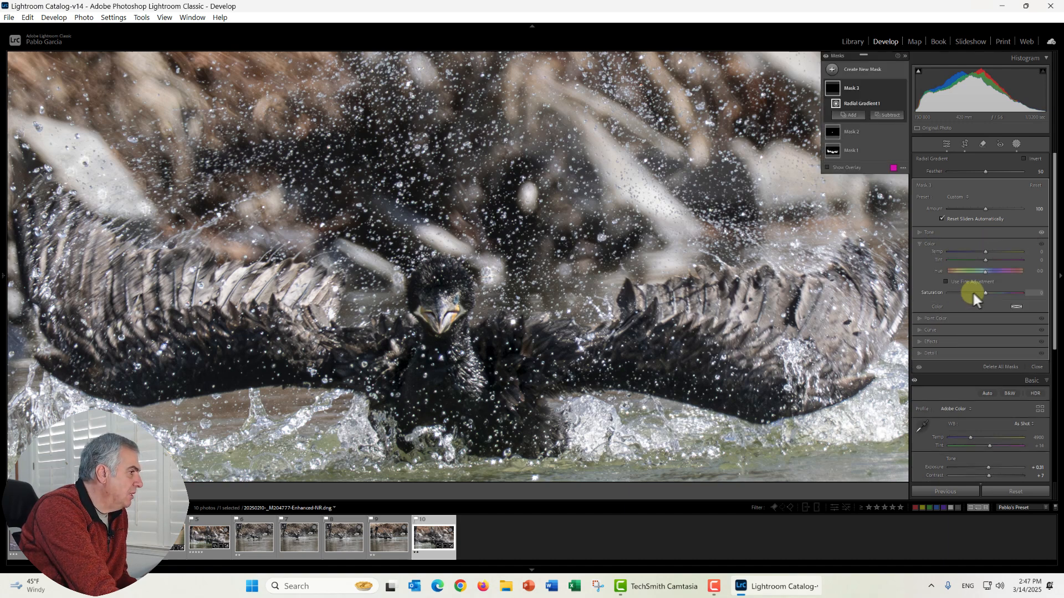
left_click_drag(984, 293, 985, 294)
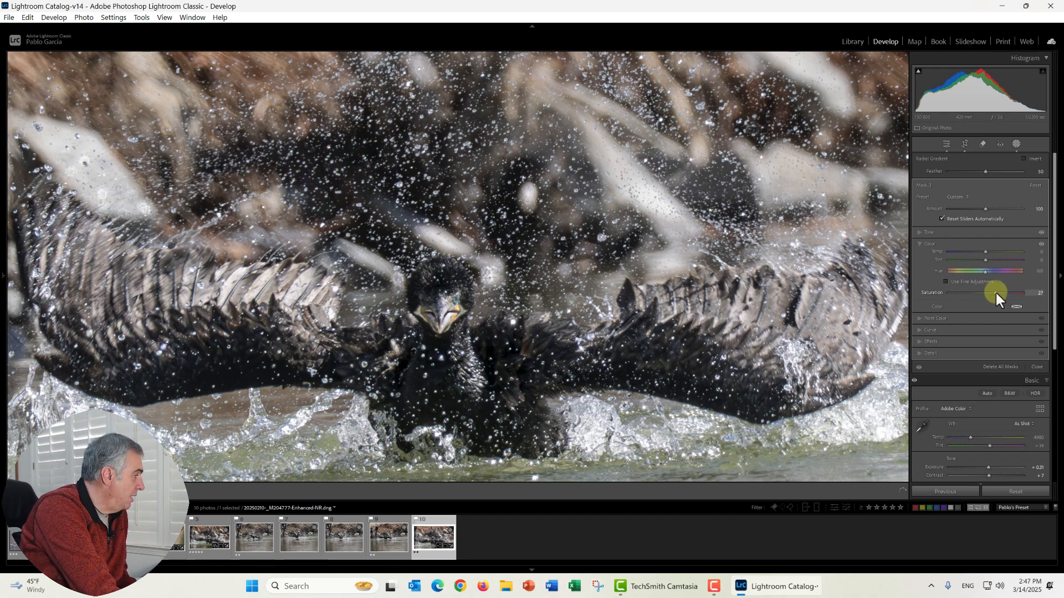
left_click_drag(992, 293, 991, 292)
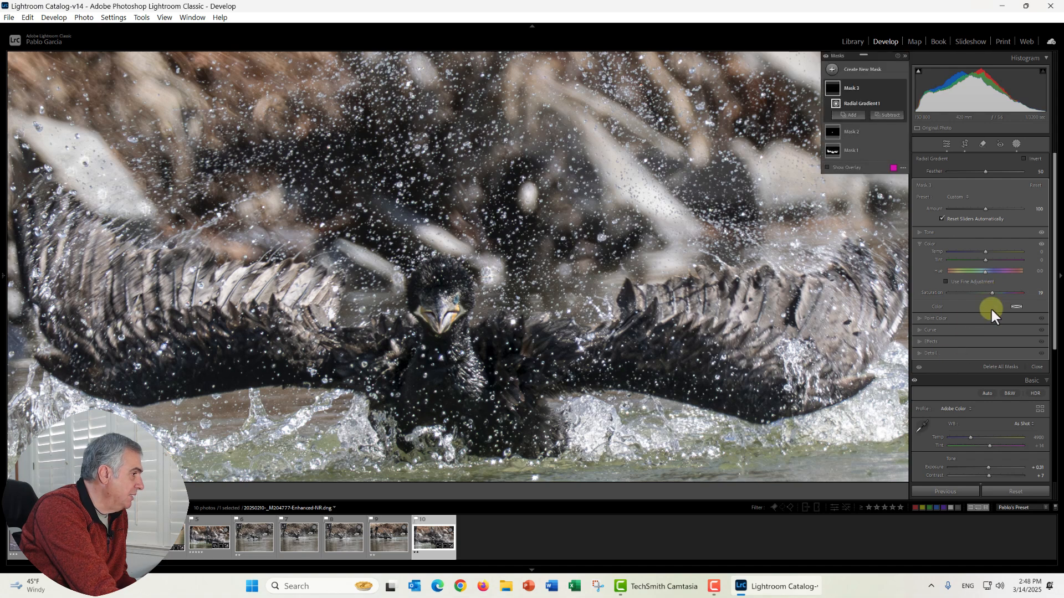
left_click(965, 340)
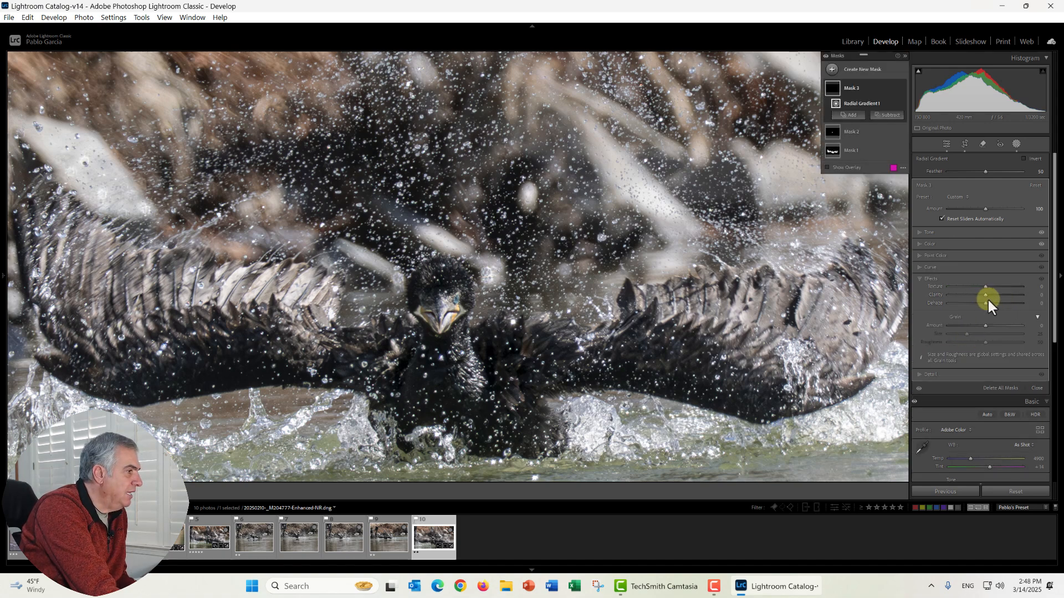
left_click_drag(985, 294, 989, 293)
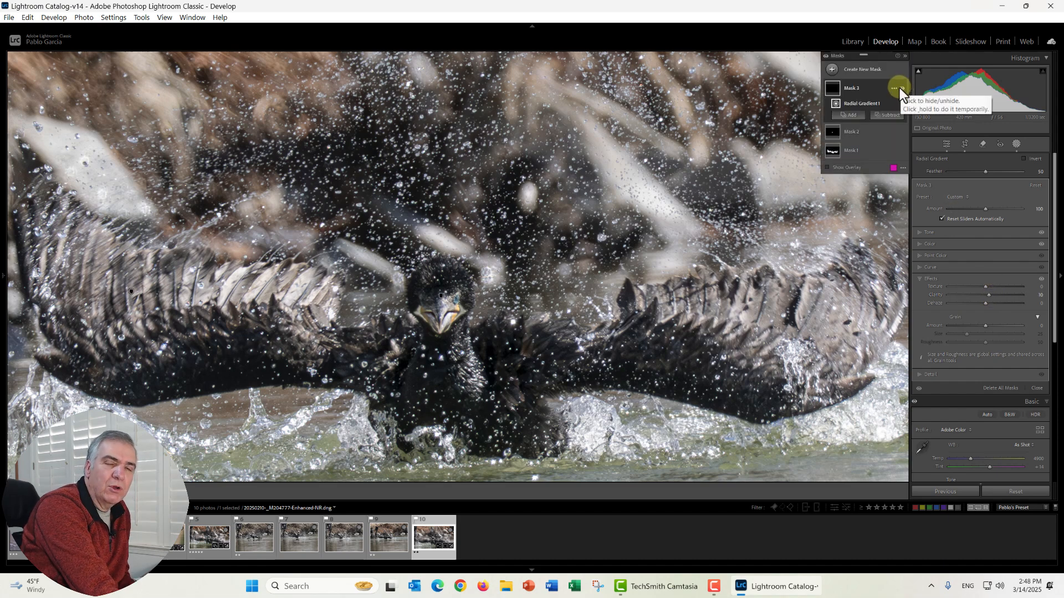
left_click(898, 87)
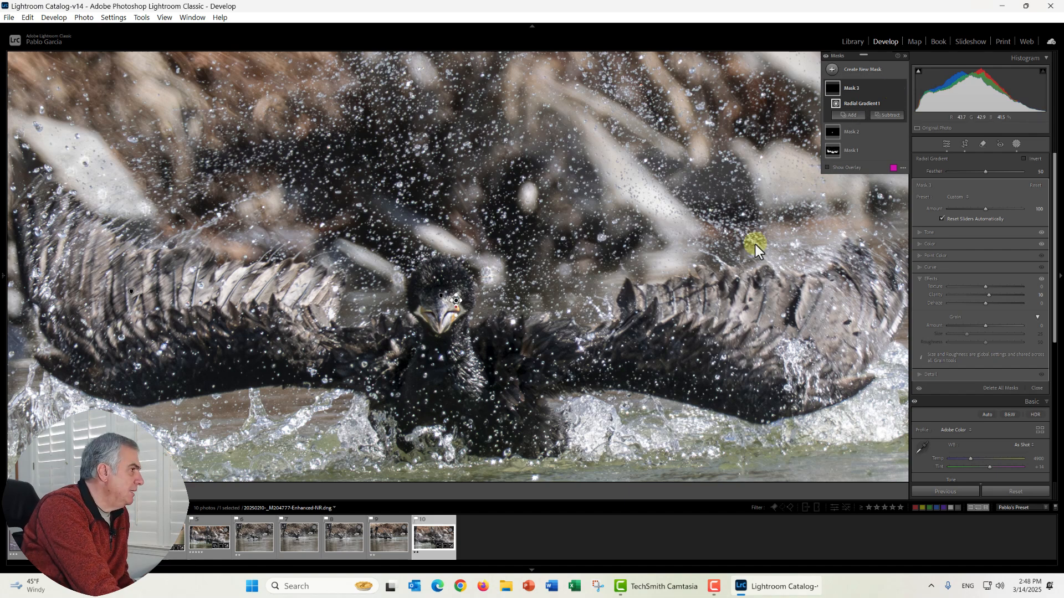
left_click(900, 86)
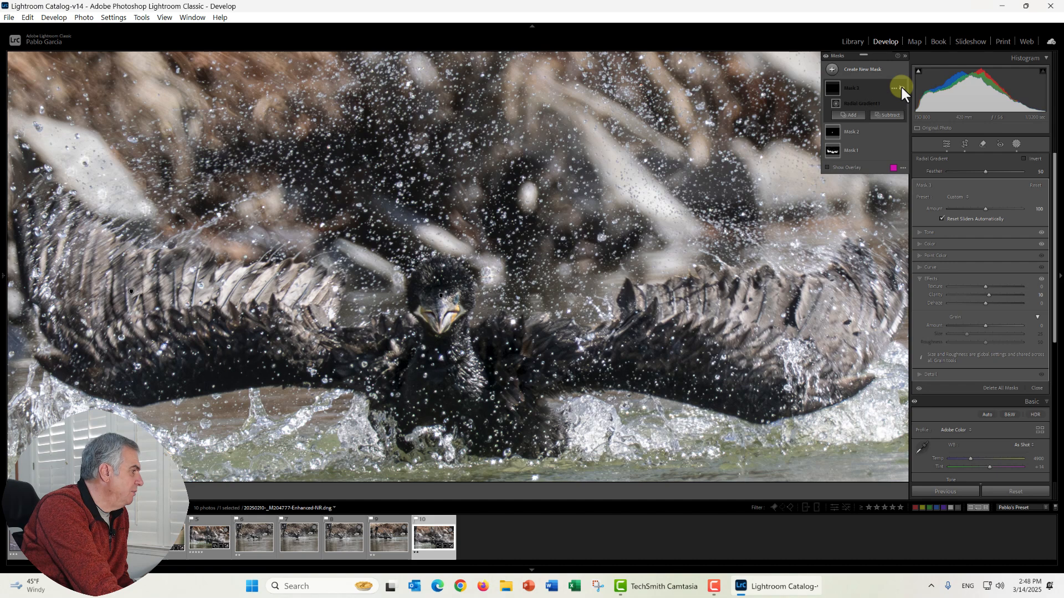
left_click(900, 86)
key("z")
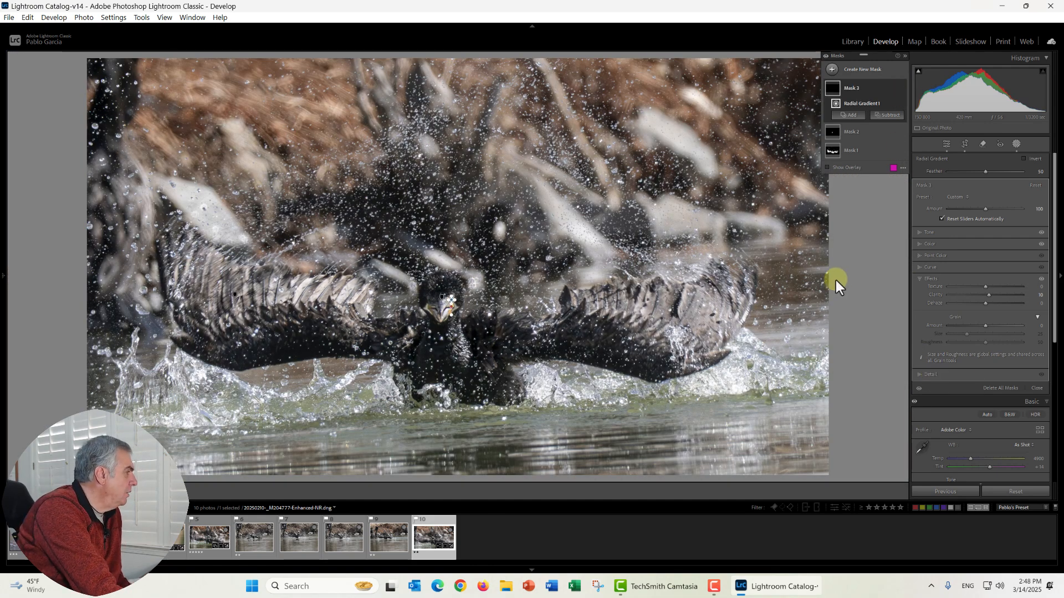
Step: Create a linear gradient mask rising from the photo's lower edge over the water to just below the bird
left_click(832, 69)
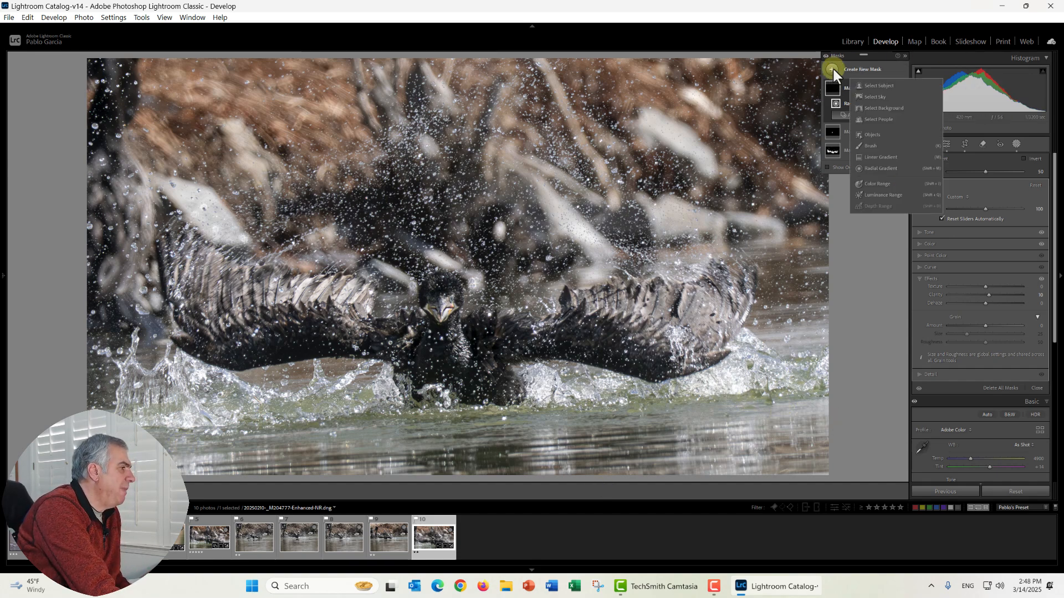
left_click(873, 157)
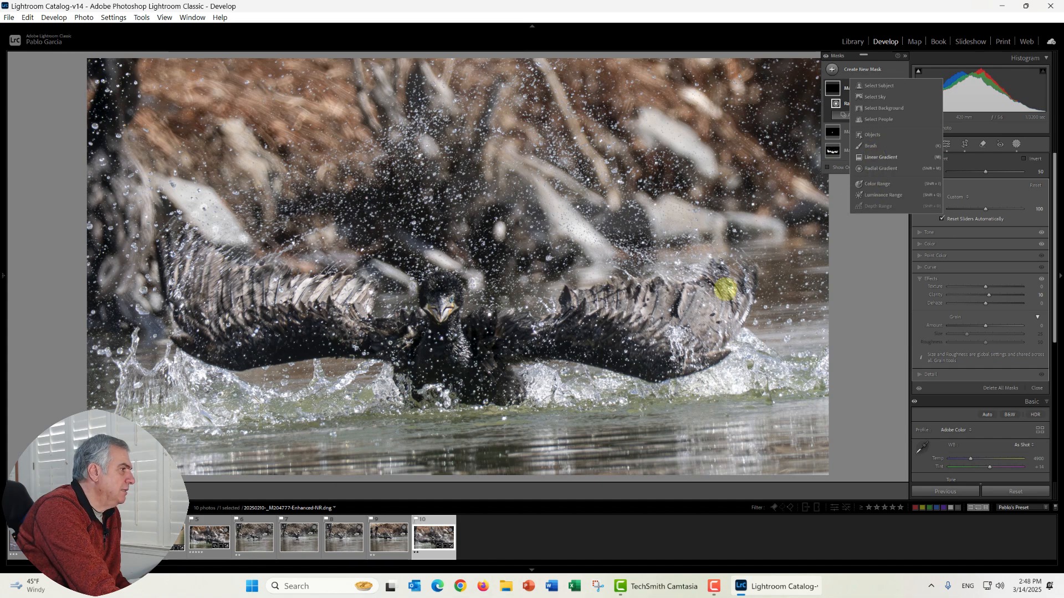
left_click_drag(486, 467, 483, 378)
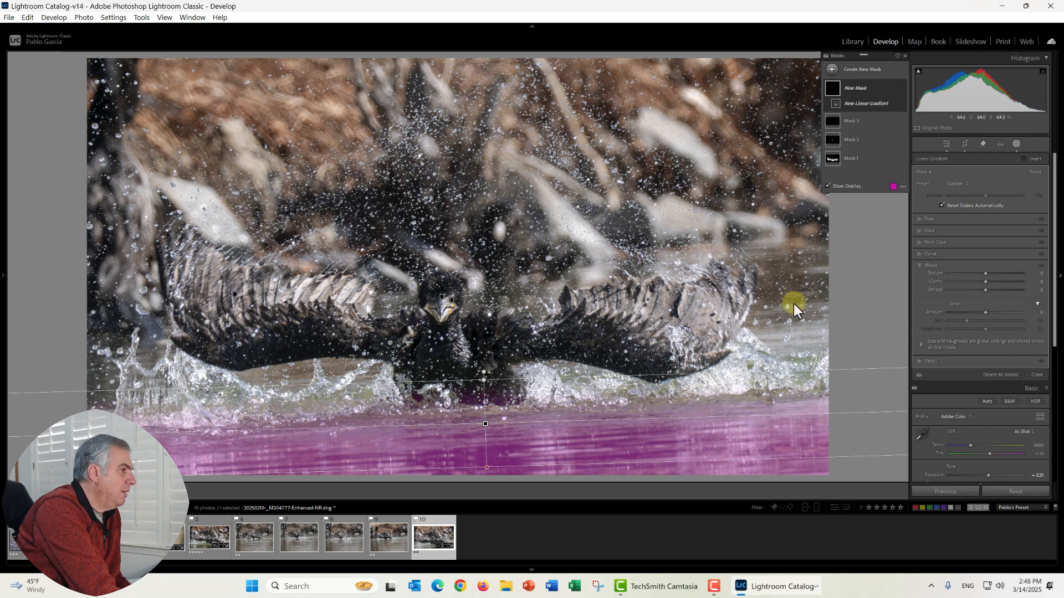
Step: Adjust the water mask's Exposure, set its Temp to 19 and Tint to -7, and compare the photo with the mask off and on
left_click(955, 231)
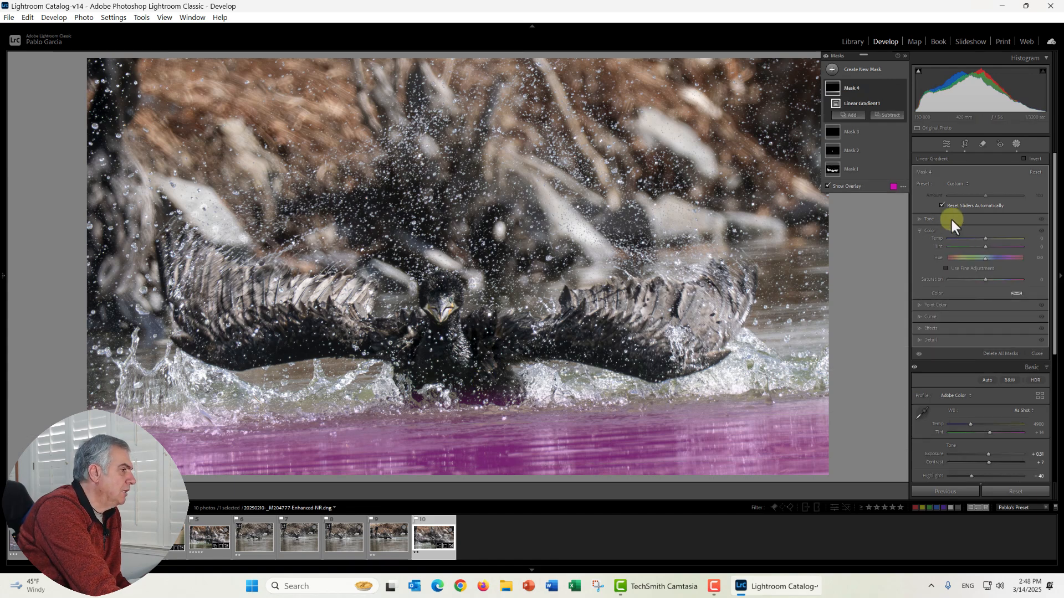
left_click(950, 219)
left_click_drag(985, 228, 993, 244)
left_click(962, 278)
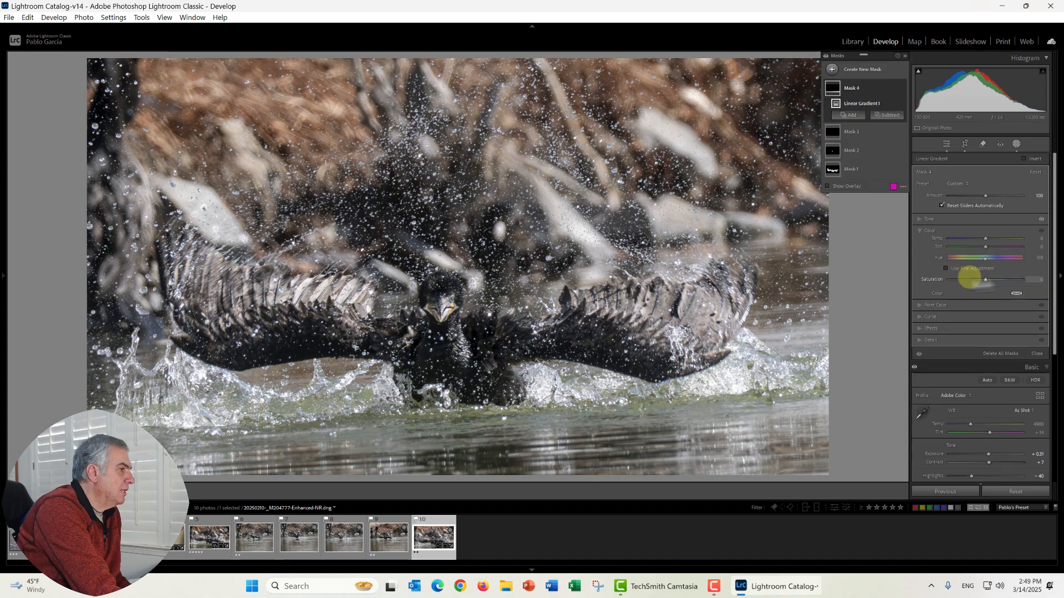
left_click_drag(985, 240, 982, 247)
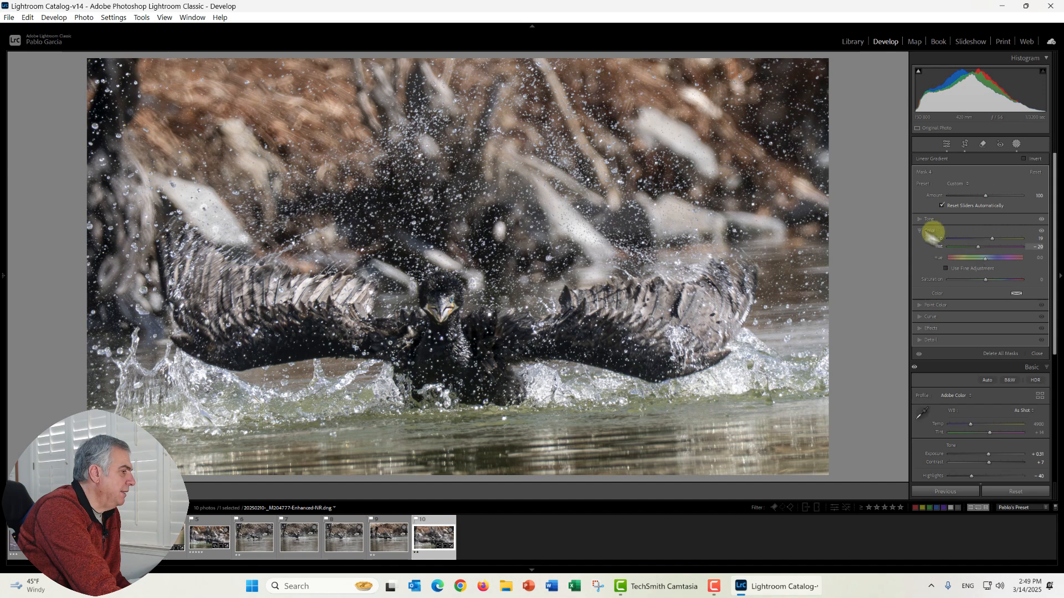
left_click(901, 87)
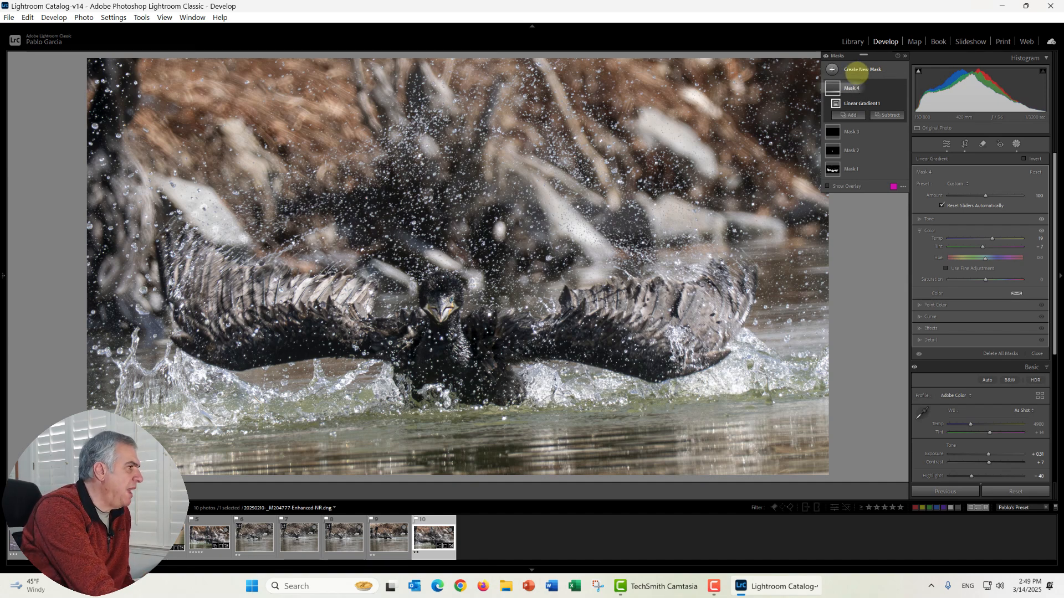
Step: Create a color range mask sampled from the brown background above the bird, with Refine at 33
left_click(832, 69)
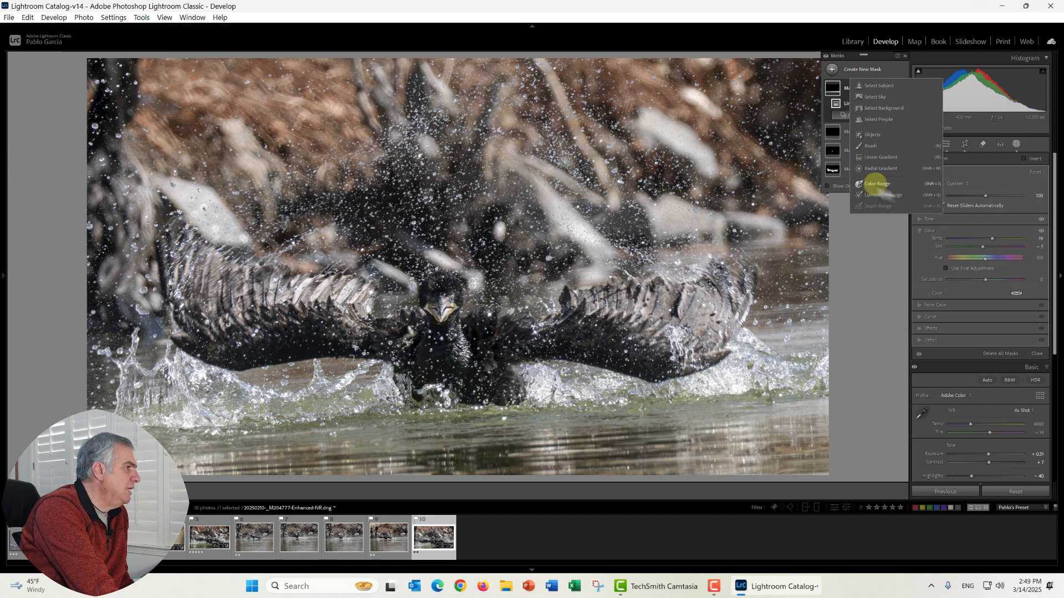
left_click(876, 184)
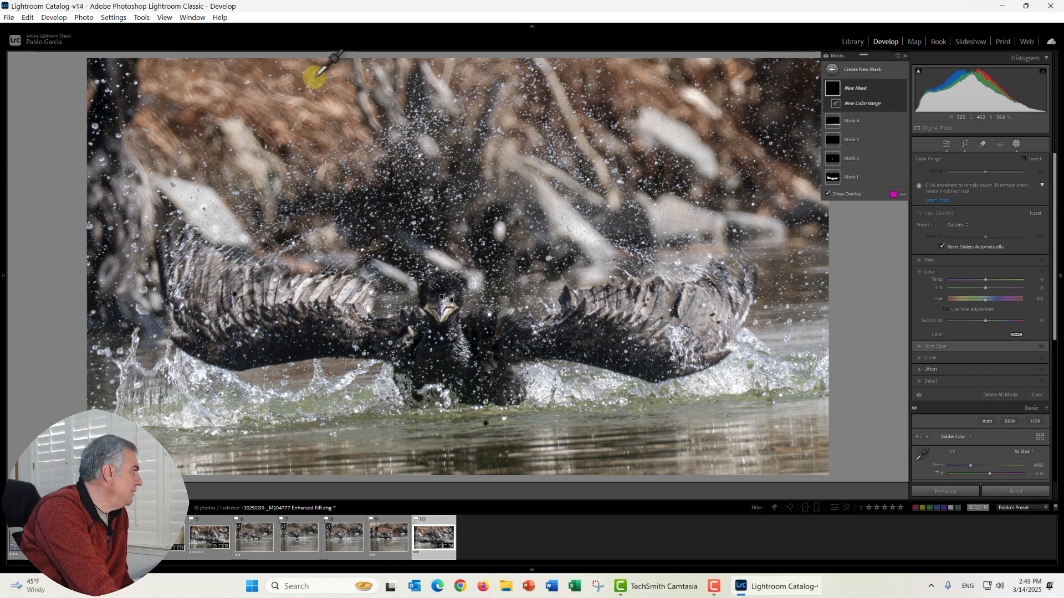
left_click_drag(315, 77, 323, 83)
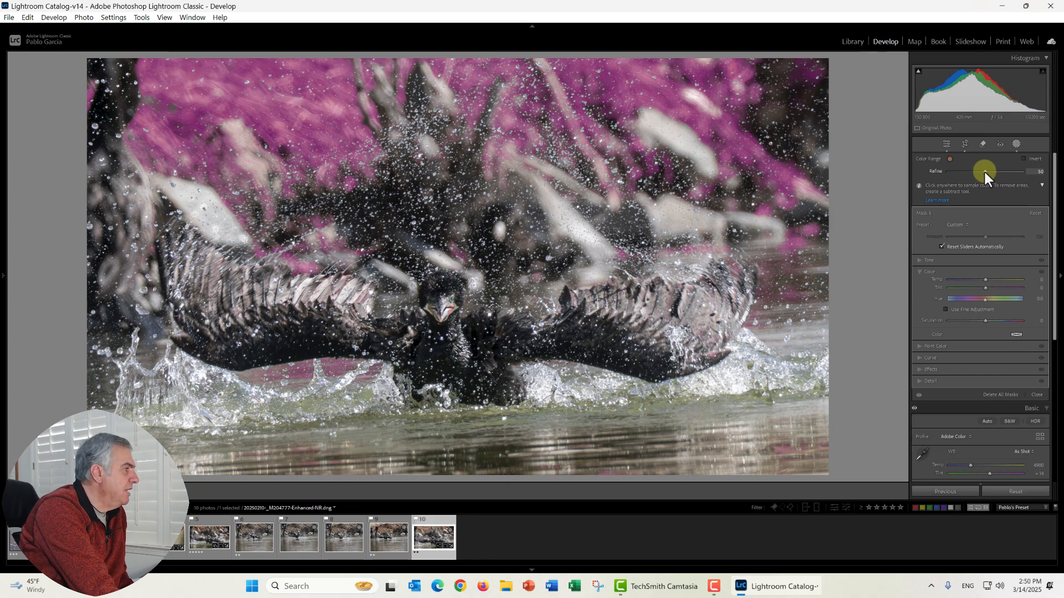
left_click_drag(996, 173, 982, 171)
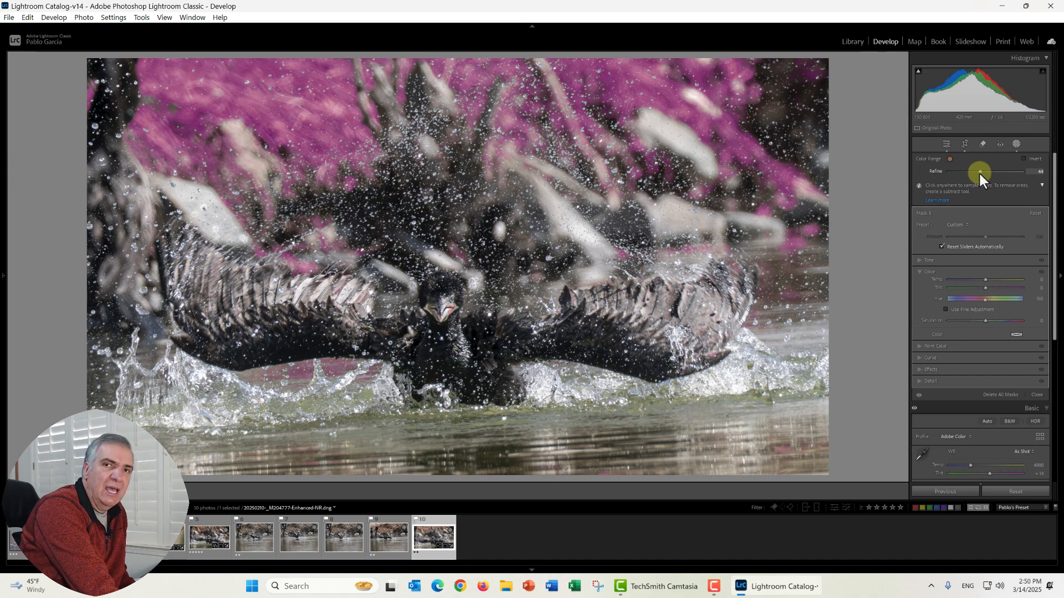
left_click_drag(979, 171, 971, 174)
Step: Set the brown background mask's Exposure to -0.34 and its Saturation to -16
left_click(971, 258)
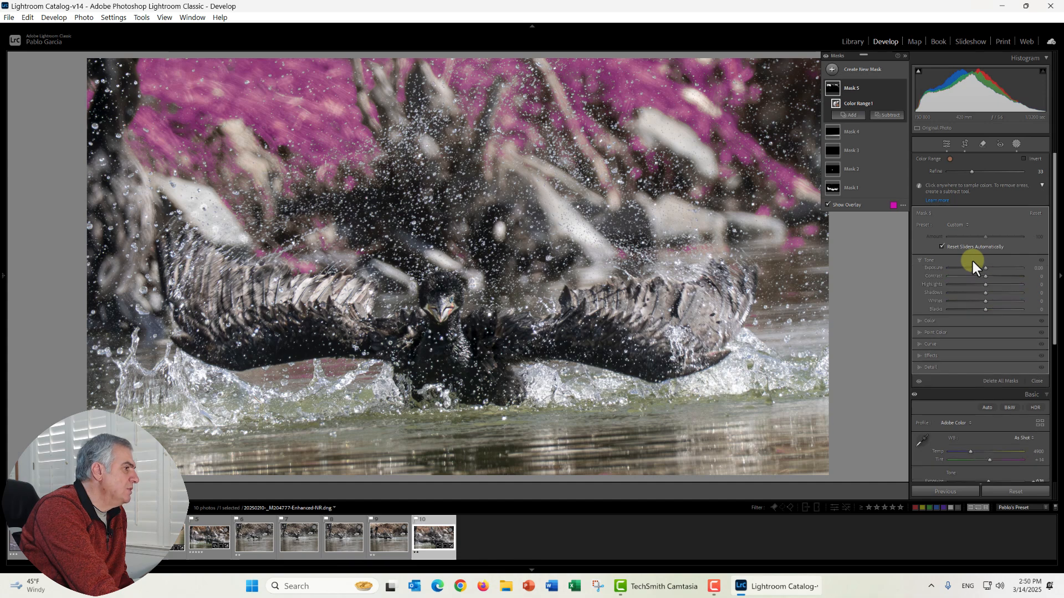
left_click_drag(985, 267, 982, 265)
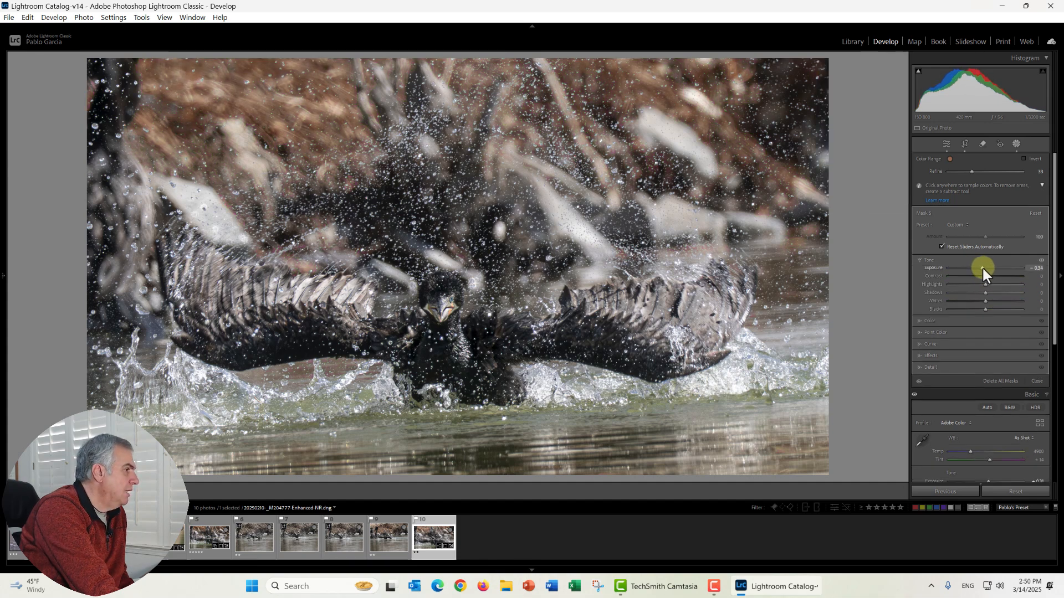
left_click(973, 322)
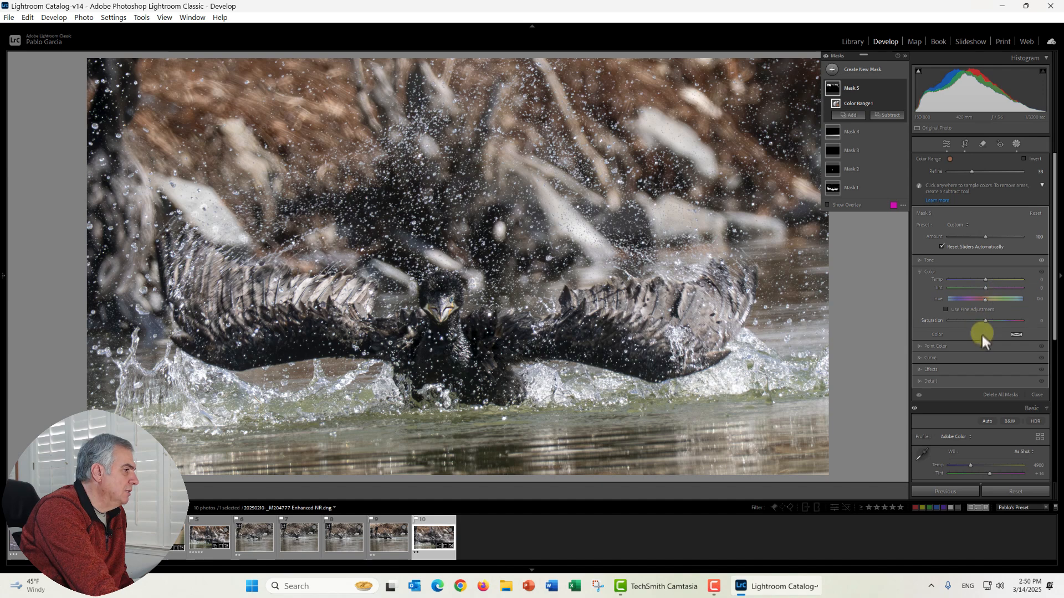
mouse_move(987, 321)
left_mouse_down()
mouse_move(930, 336)
mouse_move(982, 327)
left_mouse_up()
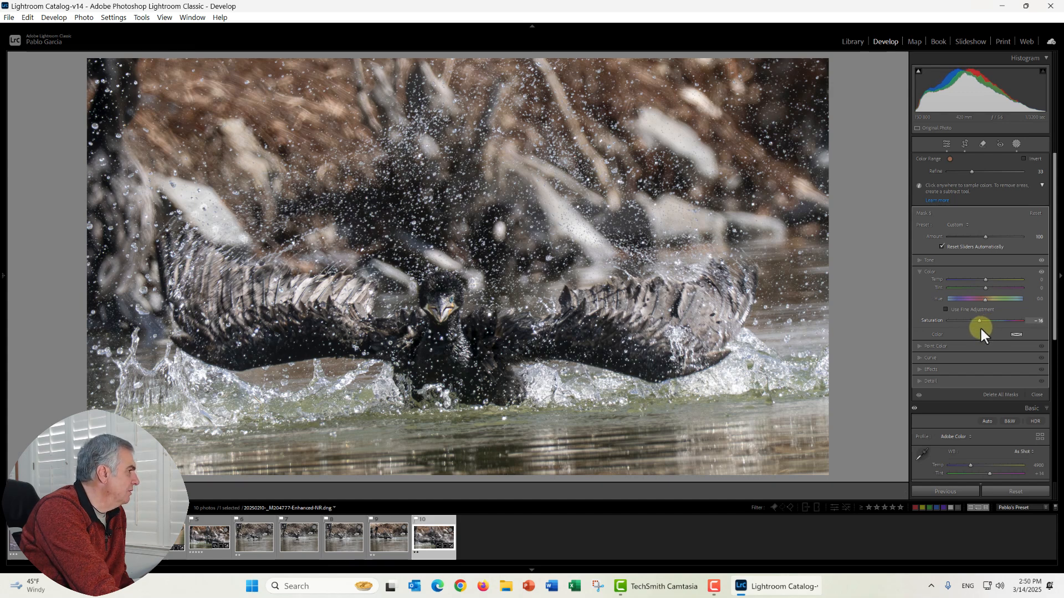
left_click_drag(980, 327, 980, 326)
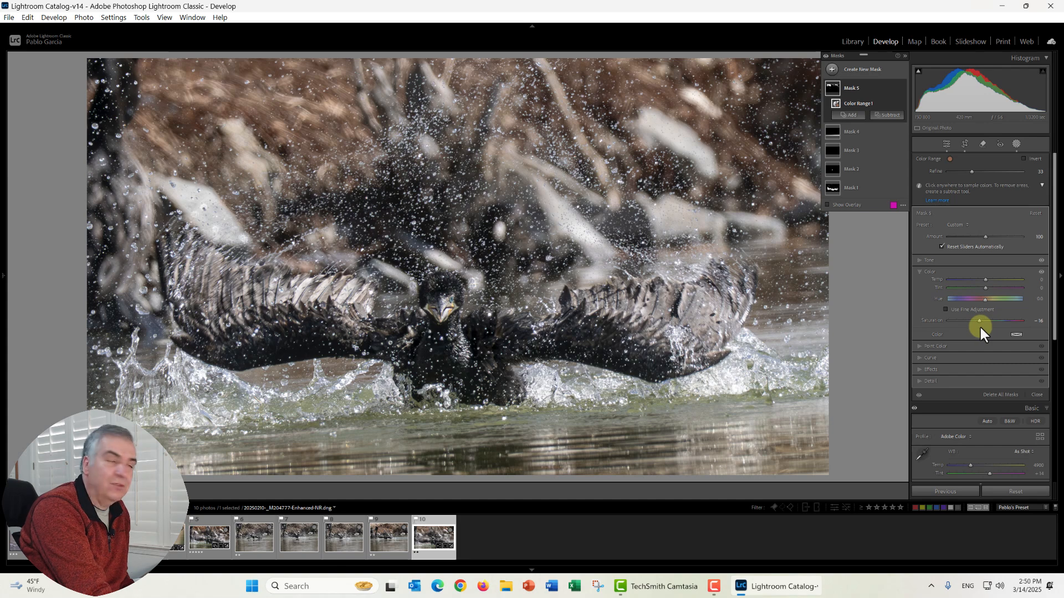
Step: Set the background mask's Exposure to -0.25 and compare the photo with all masks off and on
mouse_move(902, 87)
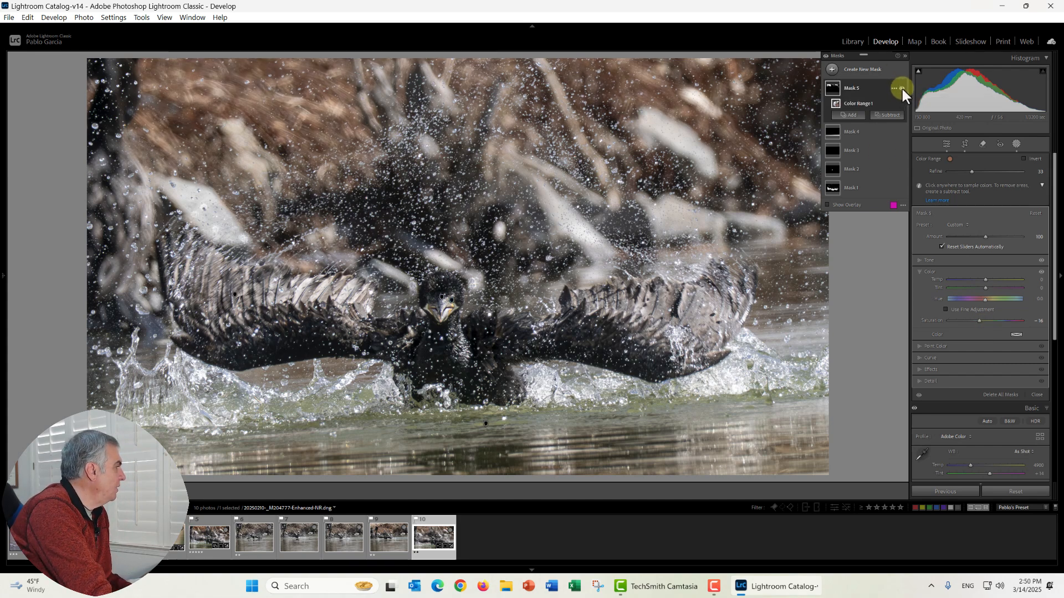
left_click(972, 259)
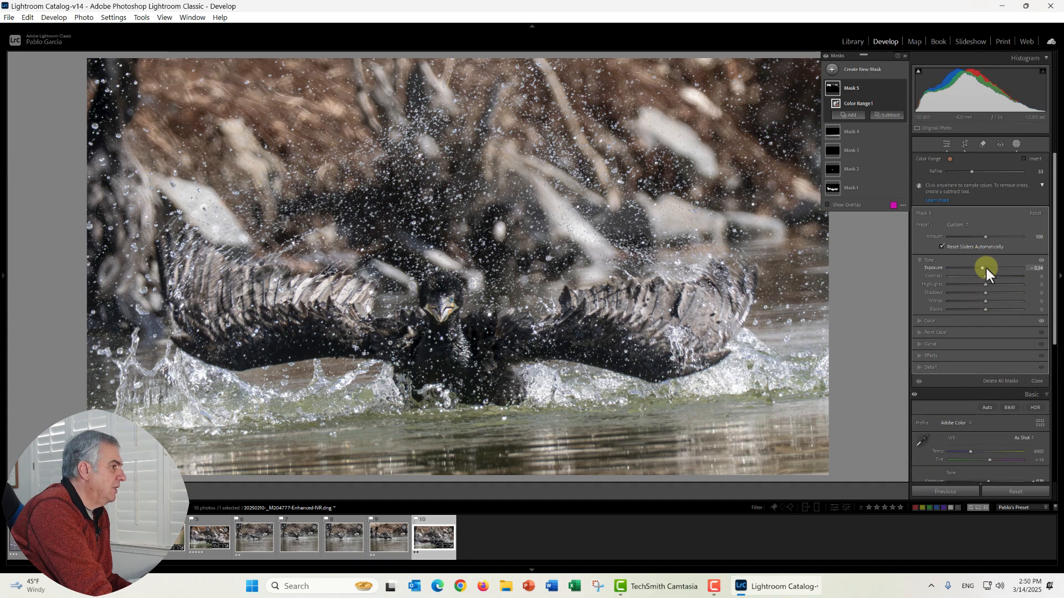
left_click_drag(982, 268, 982, 265)
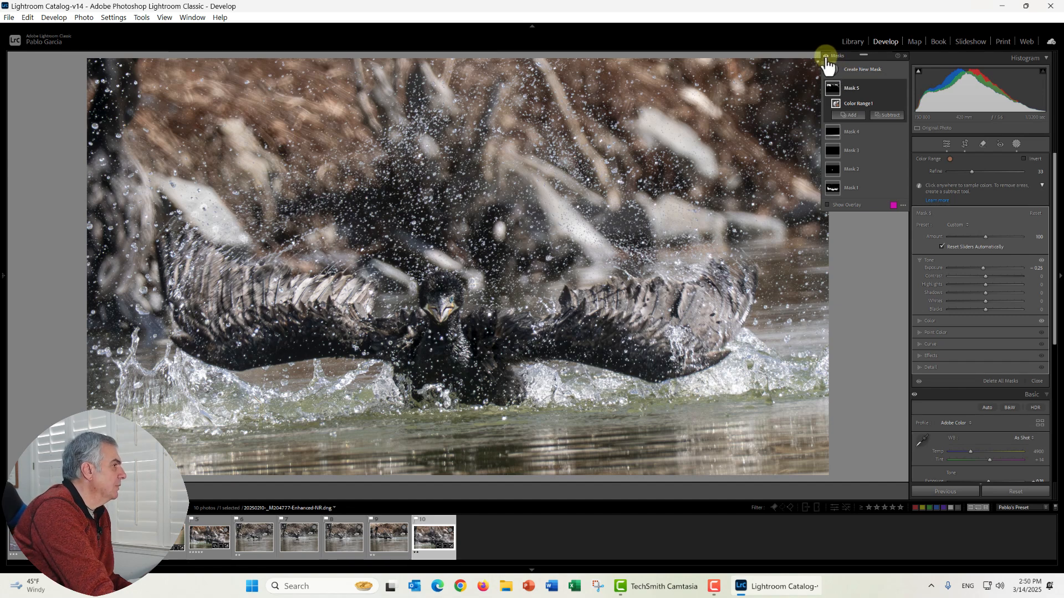
left_click(825, 57)
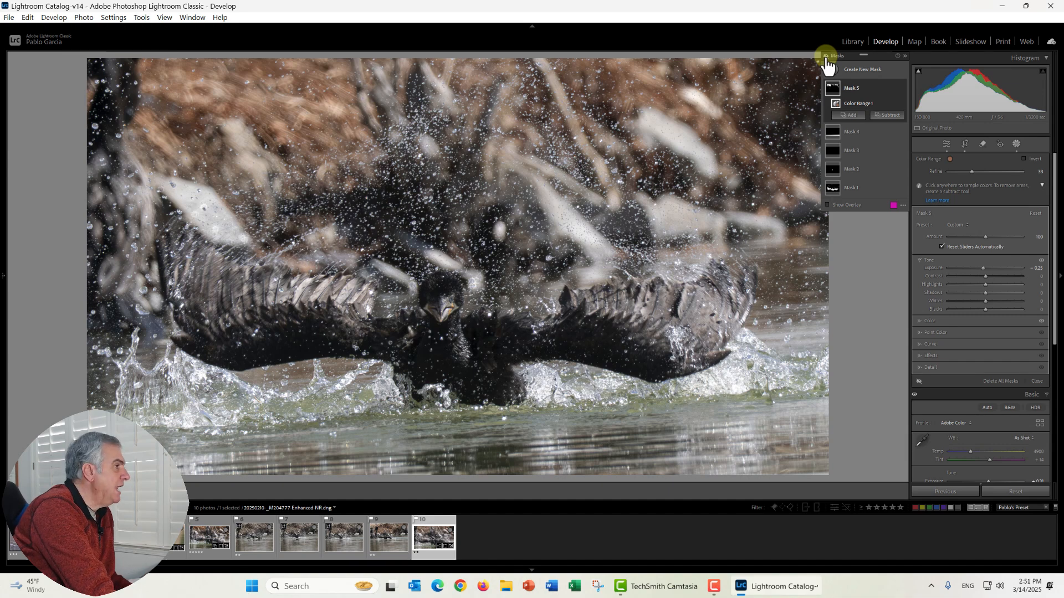
left_click(825, 57)
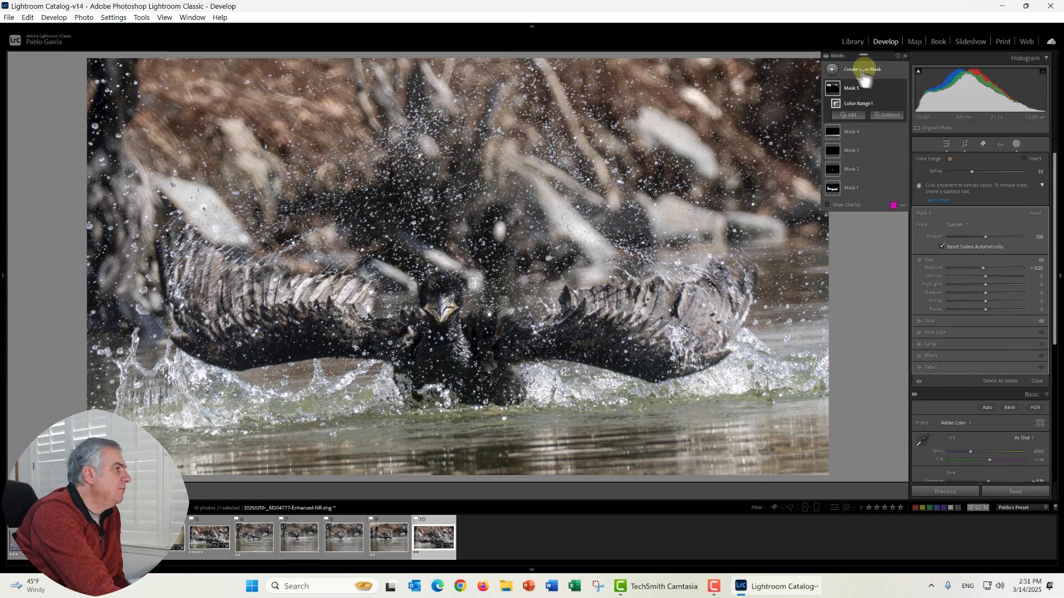
Step: Create a radial gradient mask as a very wide oval centred on the bird, covering both wings and the splash
left_click(836, 71)
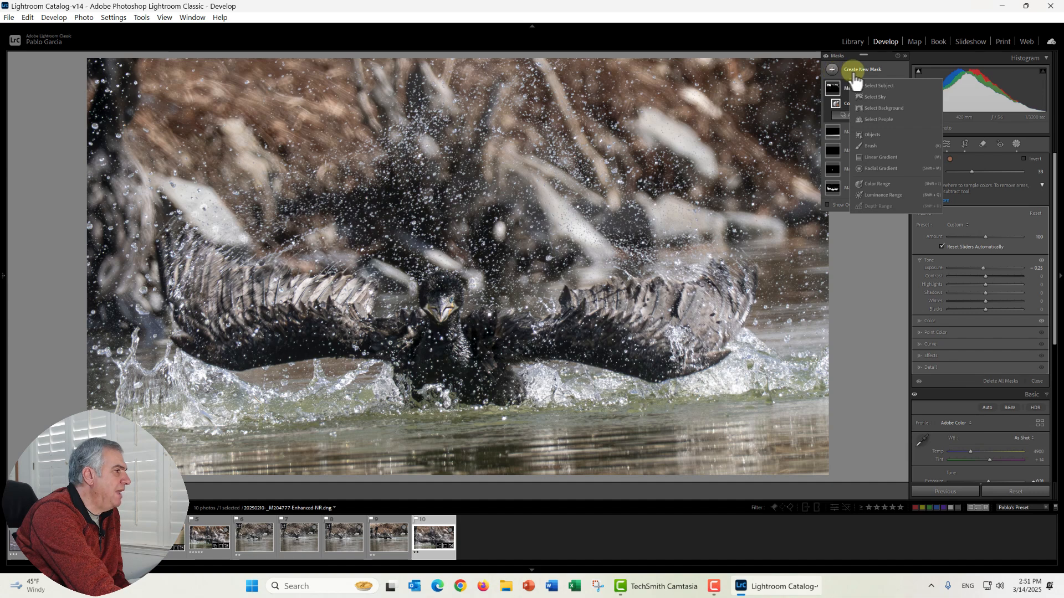
left_click(871, 169)
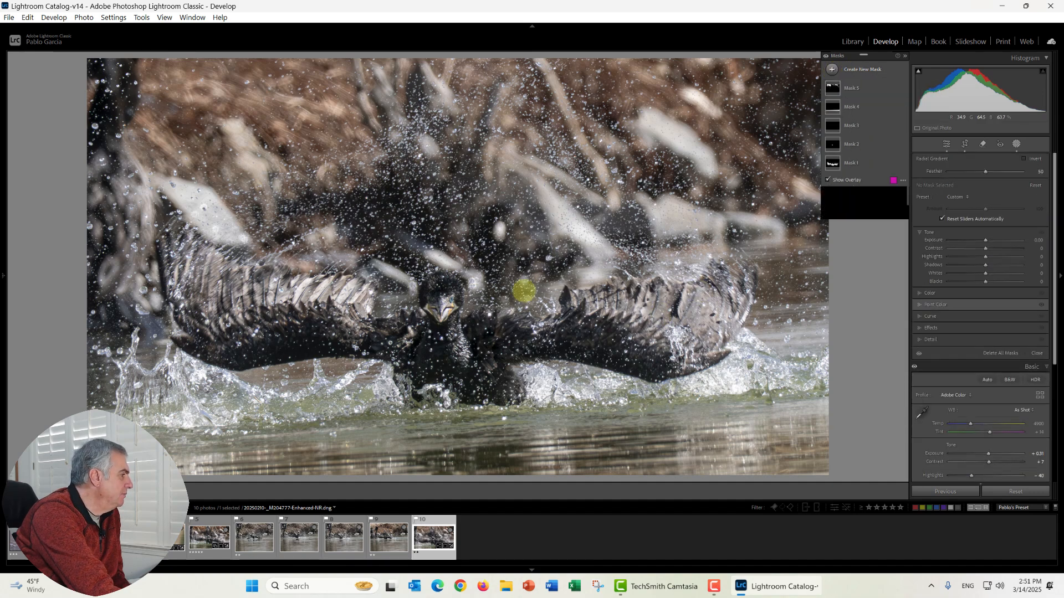
left_click_drag(444, 319, 1059, 456)
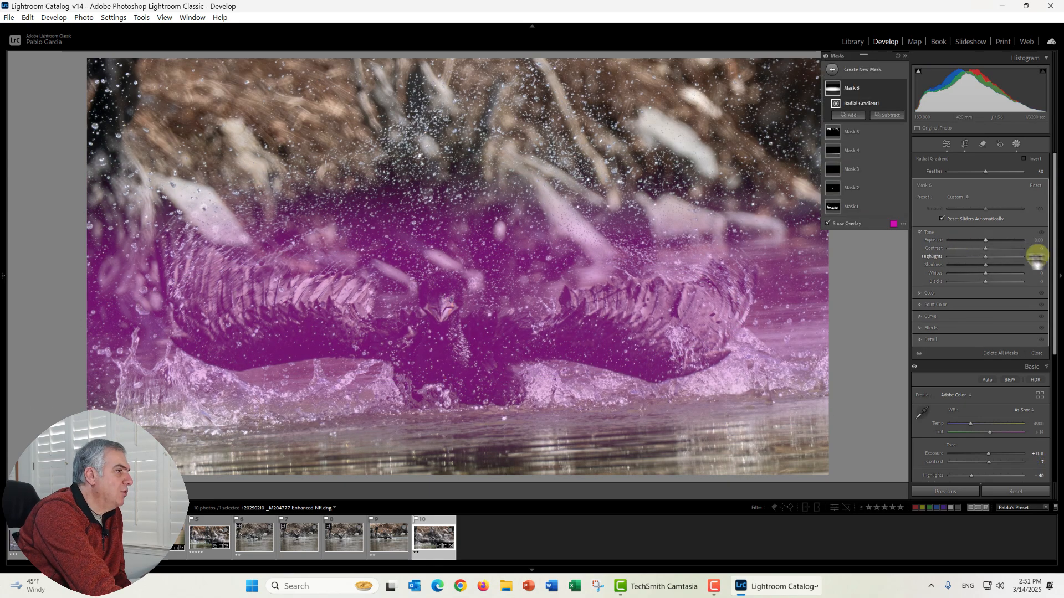
Step: Set the wide oval mask's Exposure to 0.07 and lower its Shadows to about -10
left_click(985, 242)
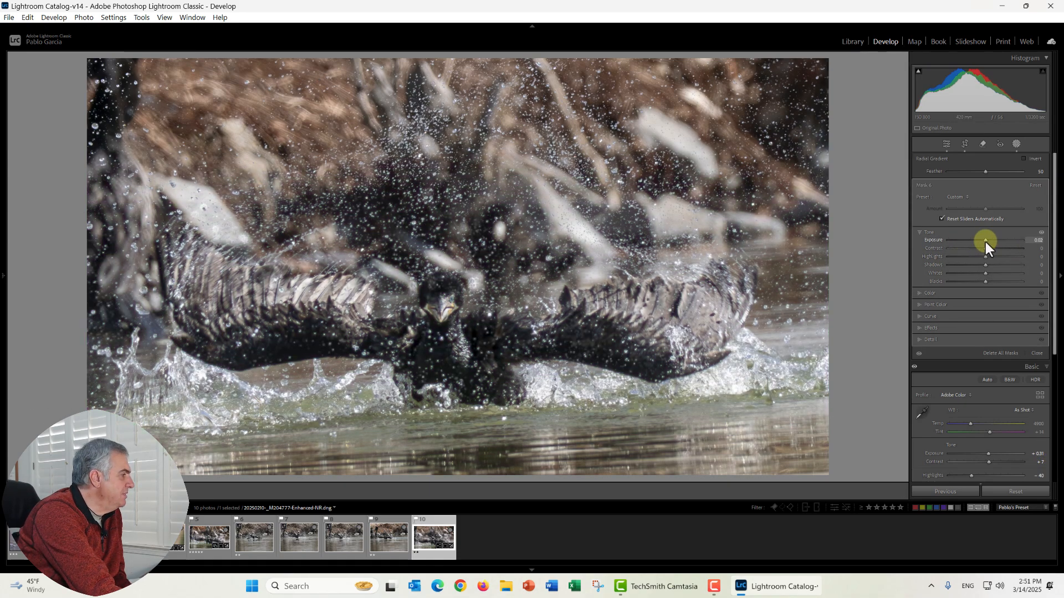
left_click_drag(985, 242, 986, 241)
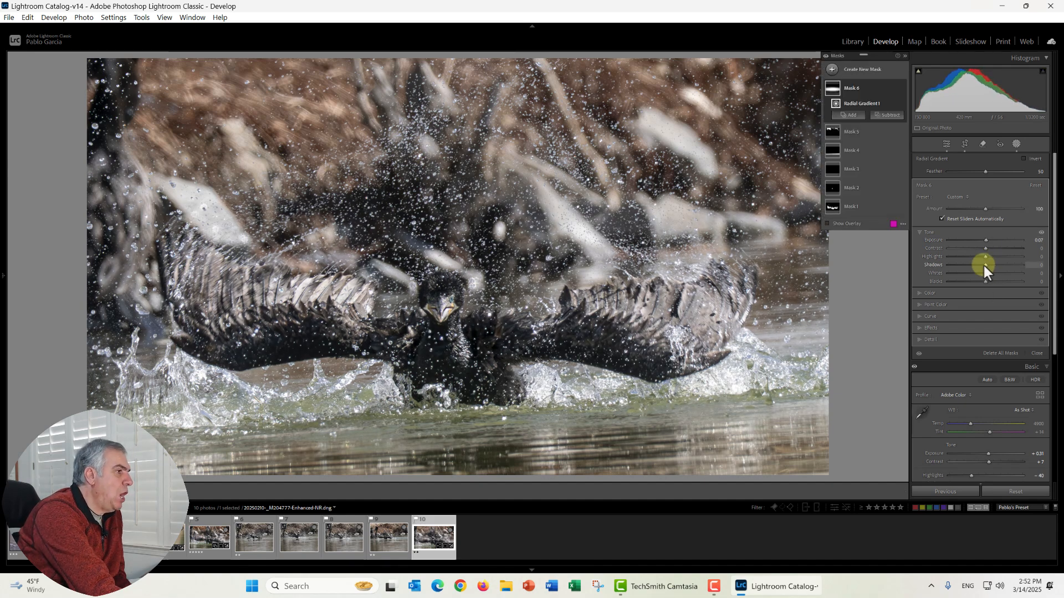
left_click_drag(985, 265, 982, 266)
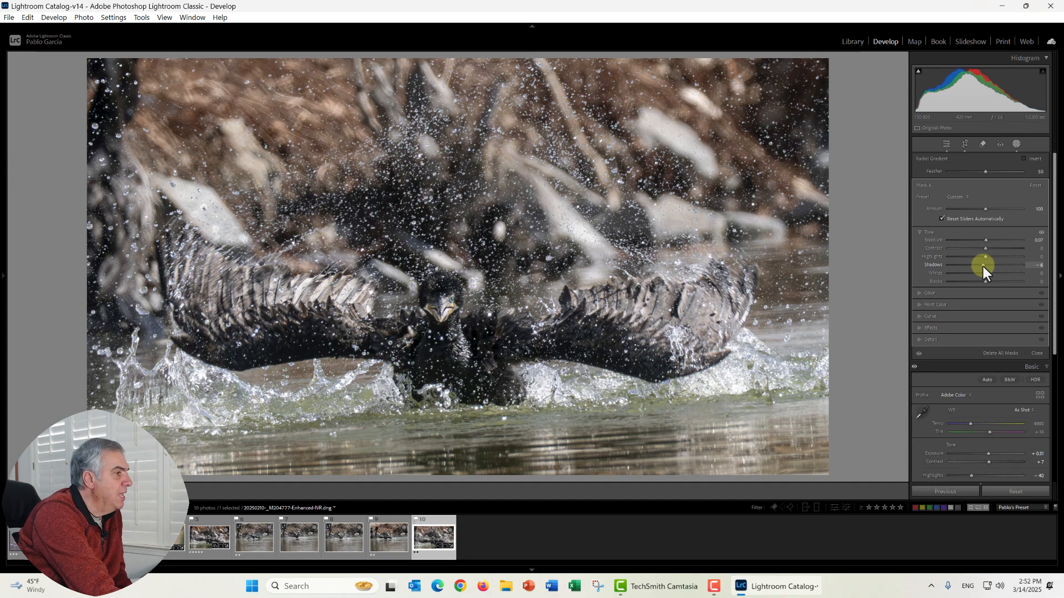
left_click_drag(982, 264, 980, 265)
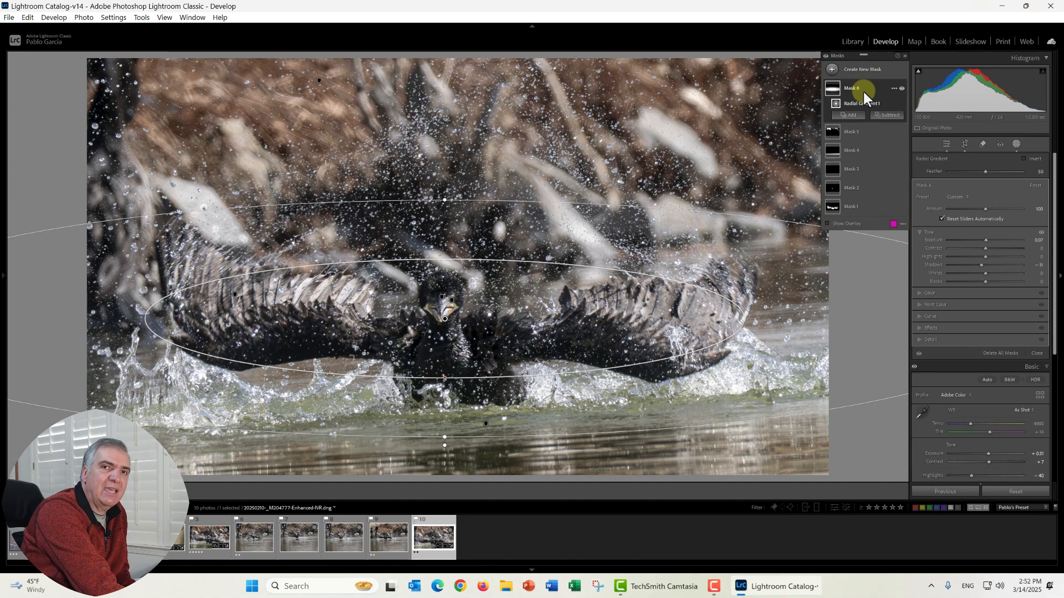
Step: Duplicate and invert the wide oval mask with Exposure -0.34 and Highlights 14, and compare the photo with all masks off and on
left_click(893, 88)
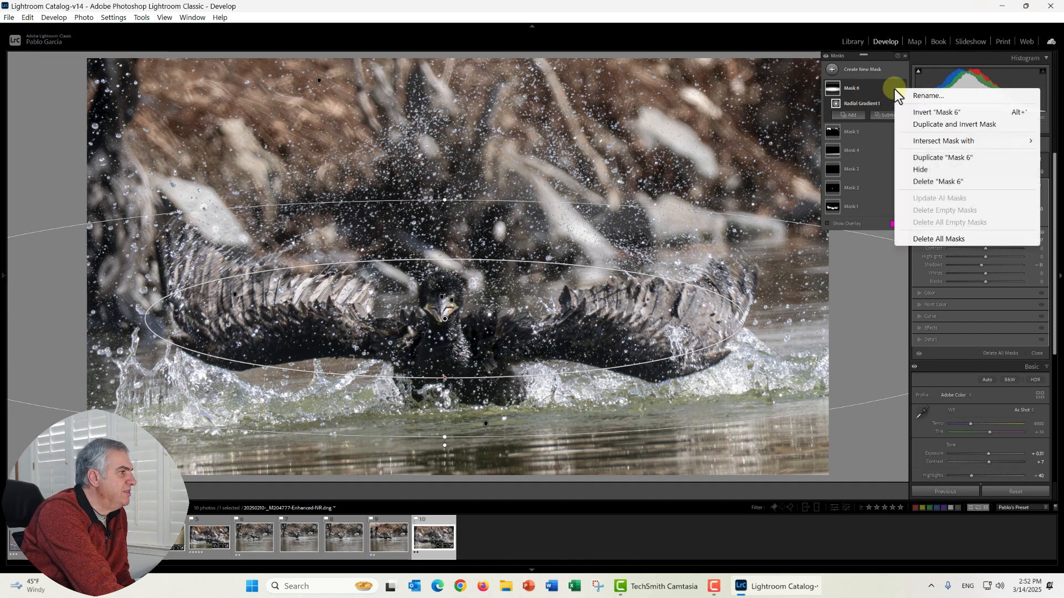
left_click(928, 125)
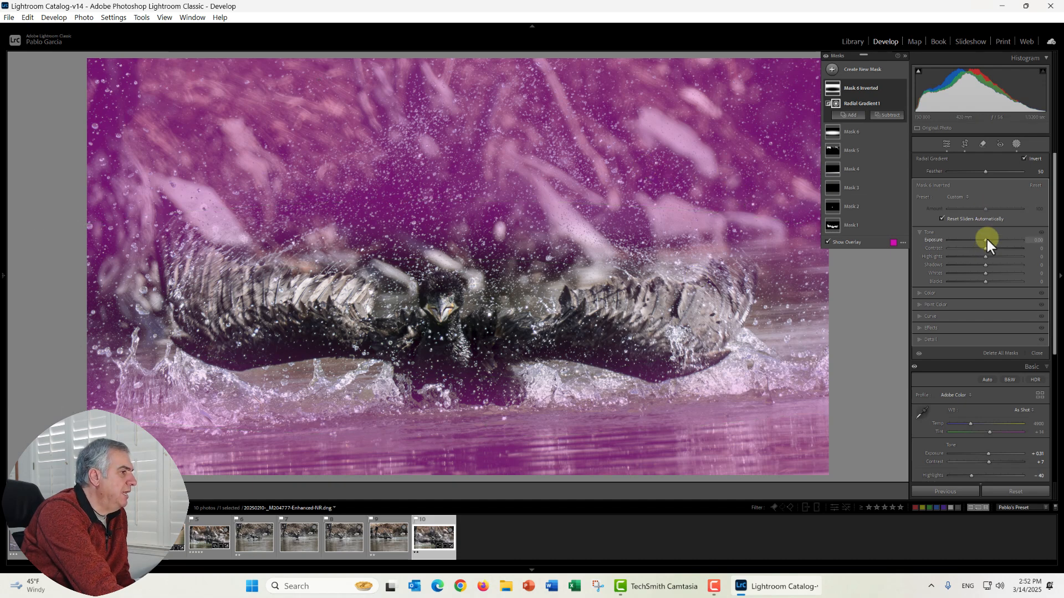
left_click_drag(986, 242, 989, 258)
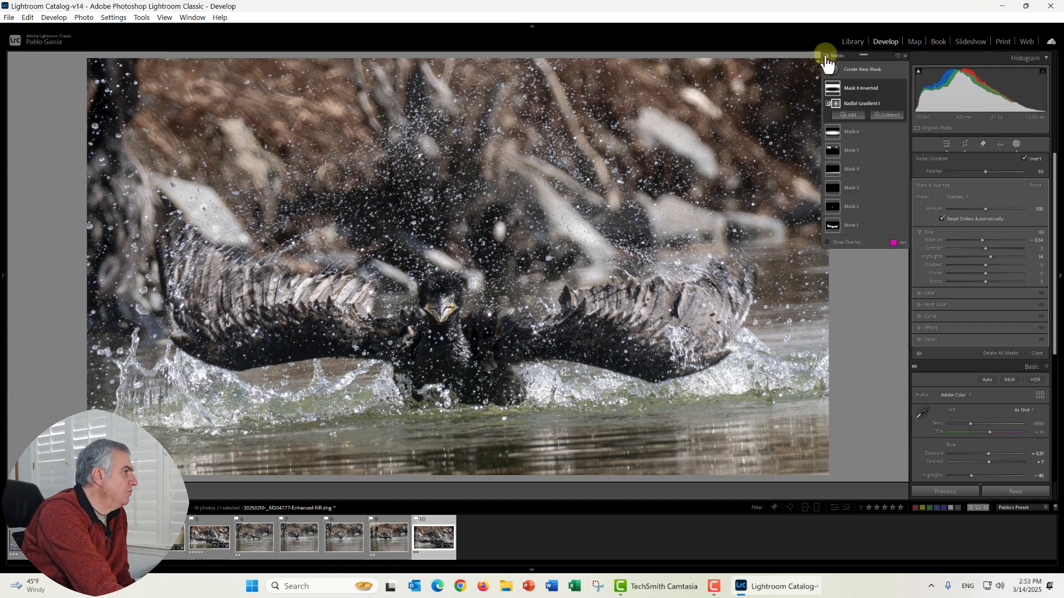
key("backslash")
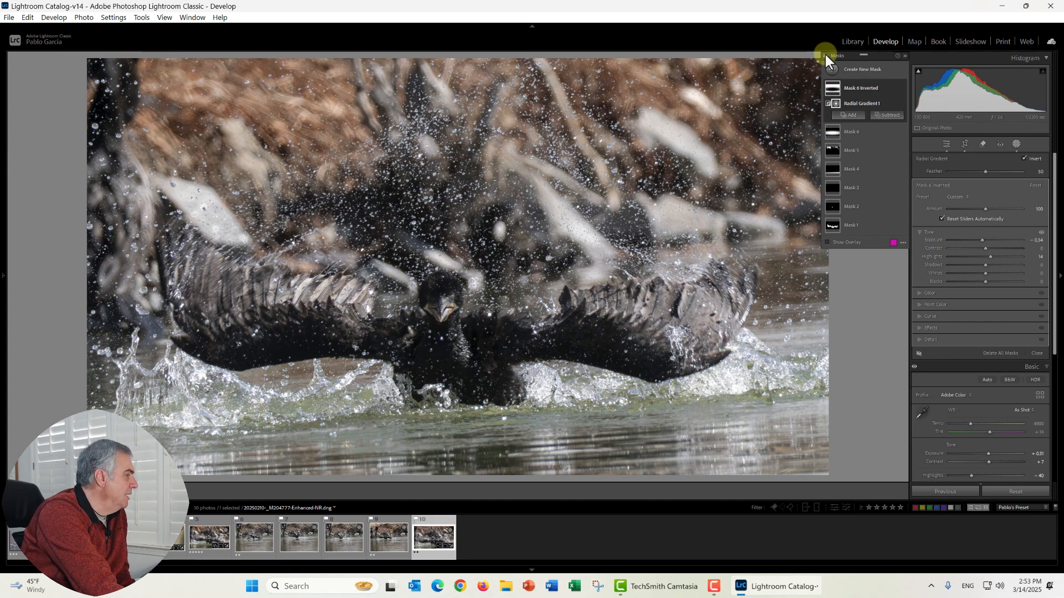
key("backslash")
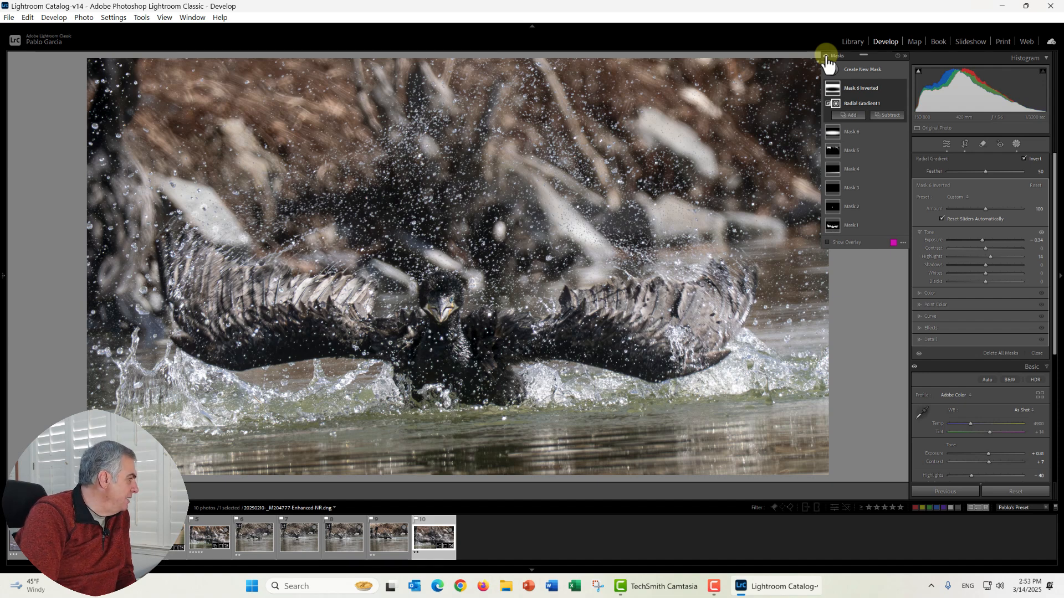
Step: Leave masking and set the whole photo's Whites to -24, keeping Highlights at -40
left_click(1037, 353)
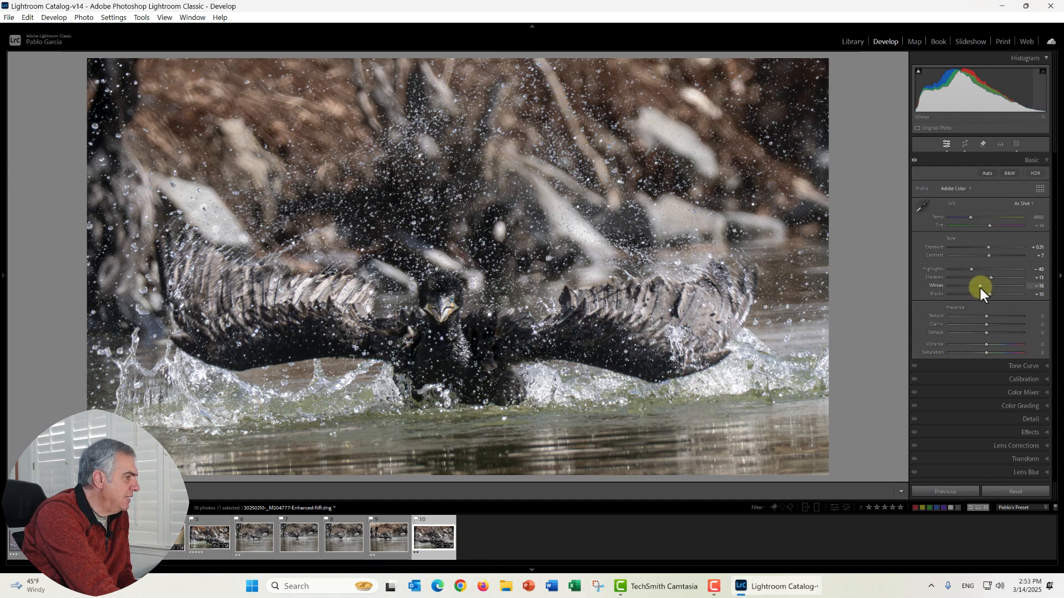
left_click_drag(978, 286, 976, 287)
left_click_drag(971, 270, 972, 268)
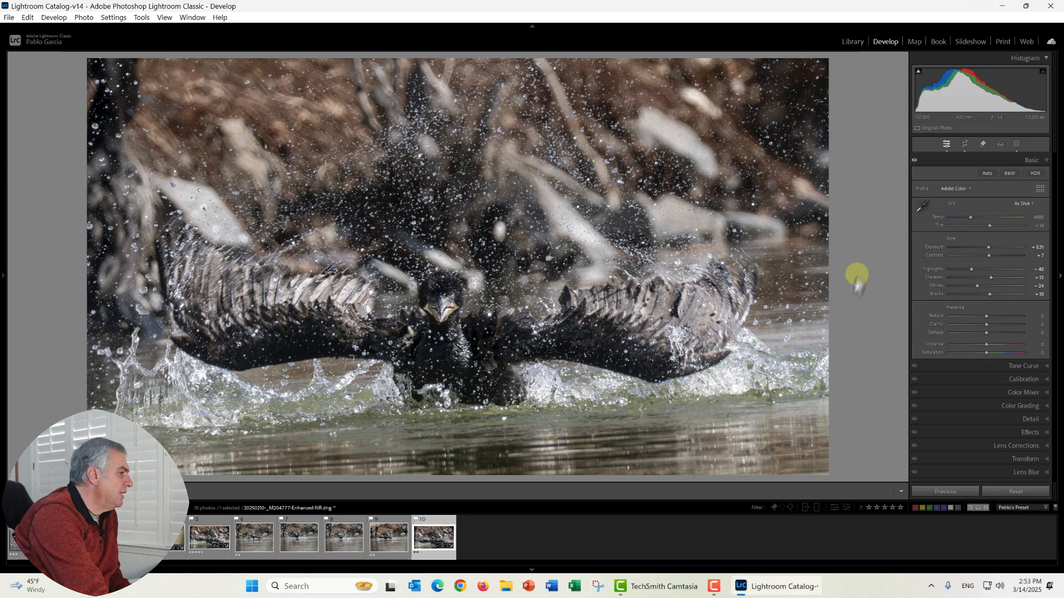
Step: Sharpen the photo with Amount 55 and Masking 54, checking the bird's head close up
left_click(1031, 418)
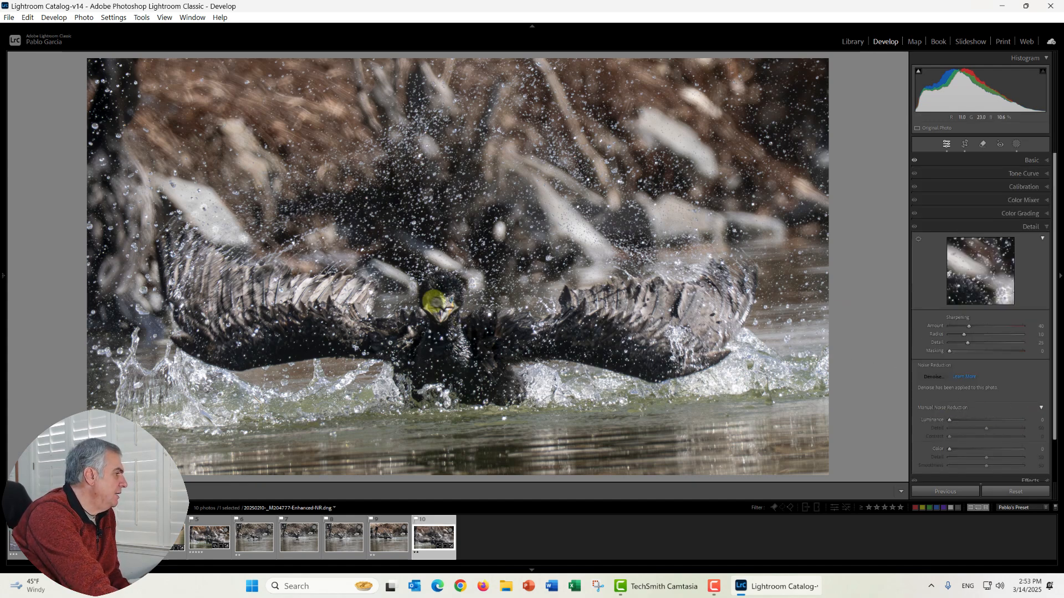
left_click(434, 297)
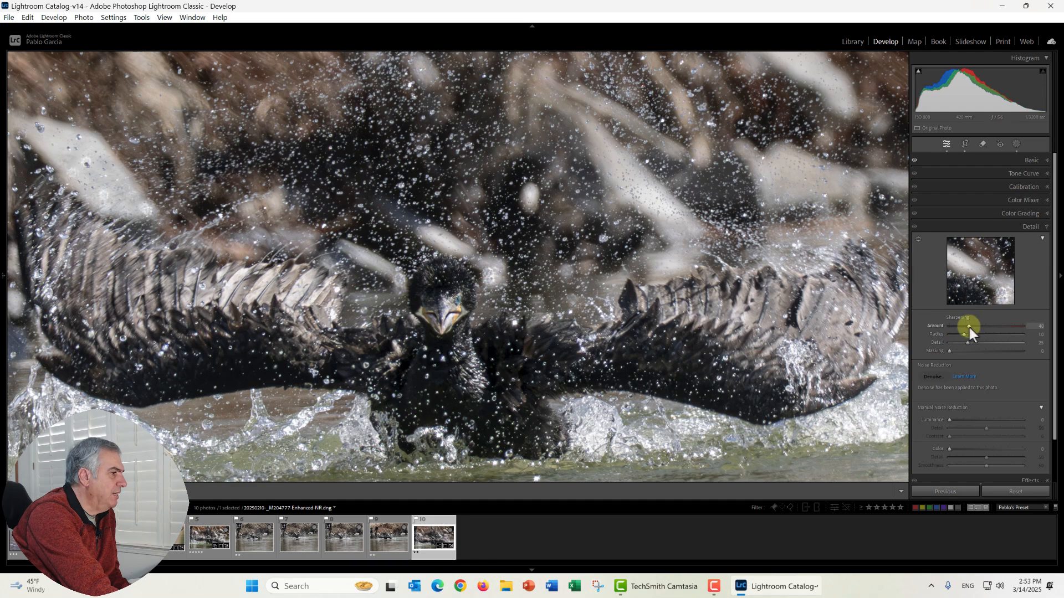
left_click_drag(965, 324, 974, 354)
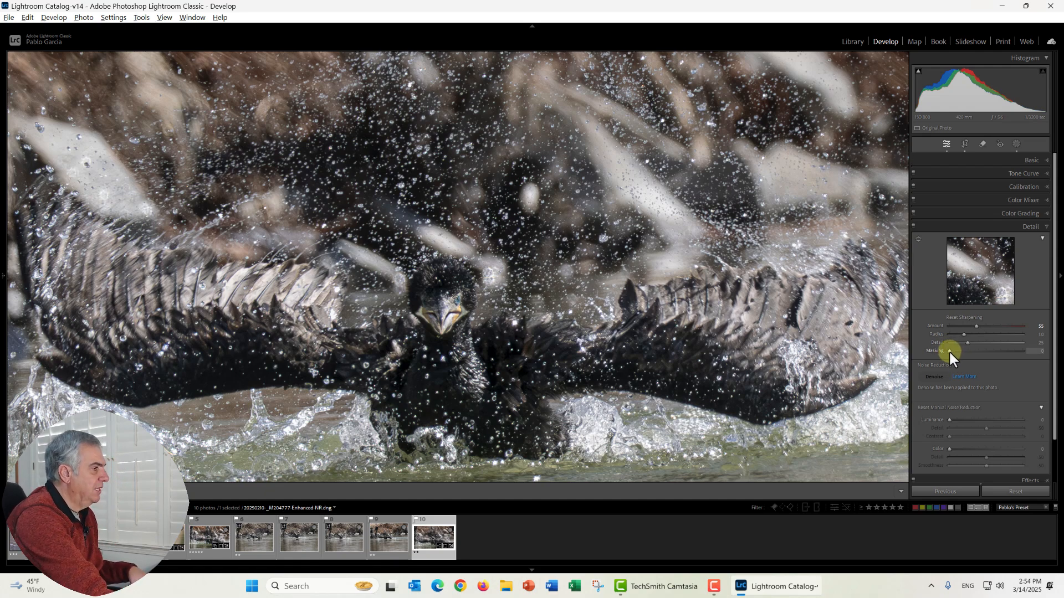
left_click(948, 350, "alt")
left_click_drag(949, 350, 989, 354)
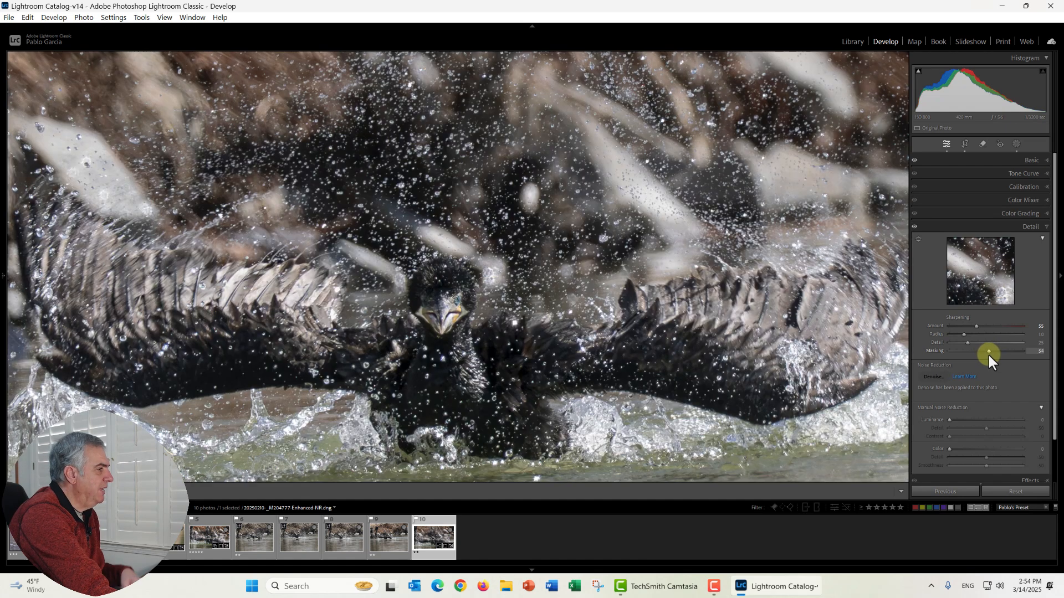
left_click(660, 285)
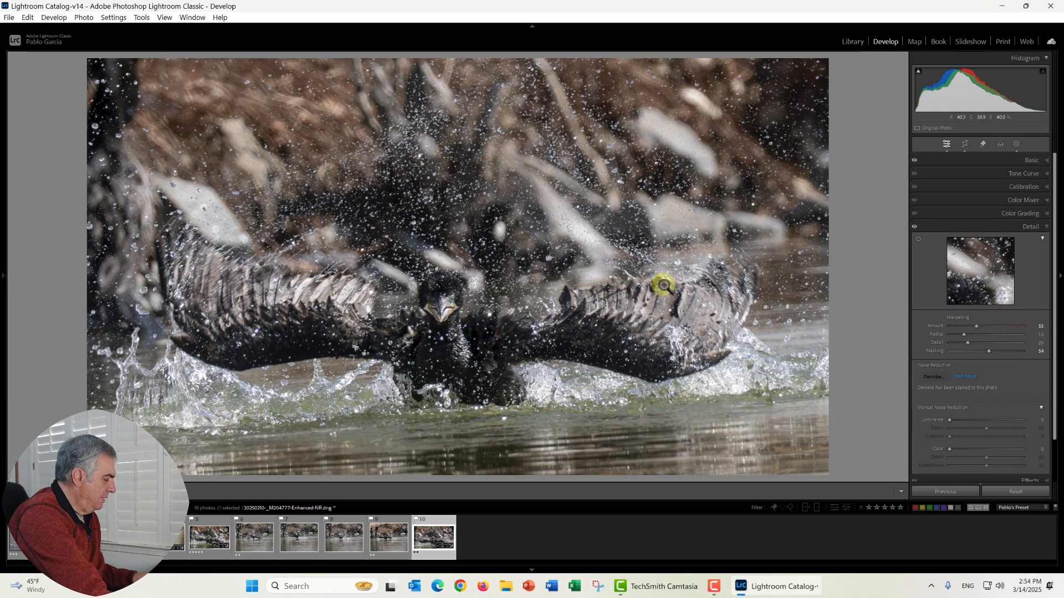